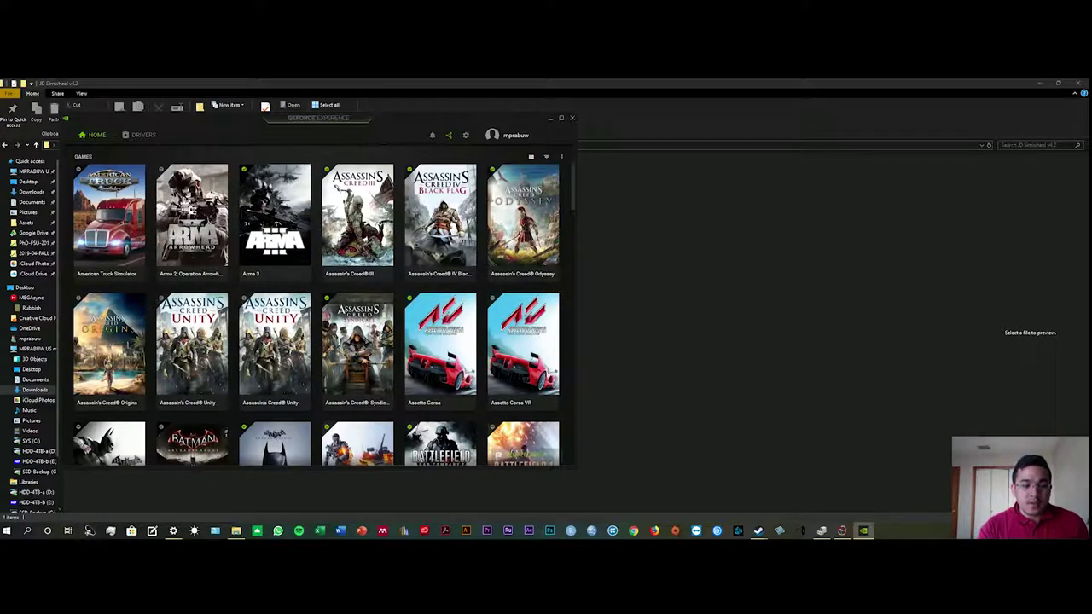
Look through the APK File, Server Setup and vJoy device driver subfolders of the JD Simwheel v4.2 folder in File Explorer
click(235, 530)
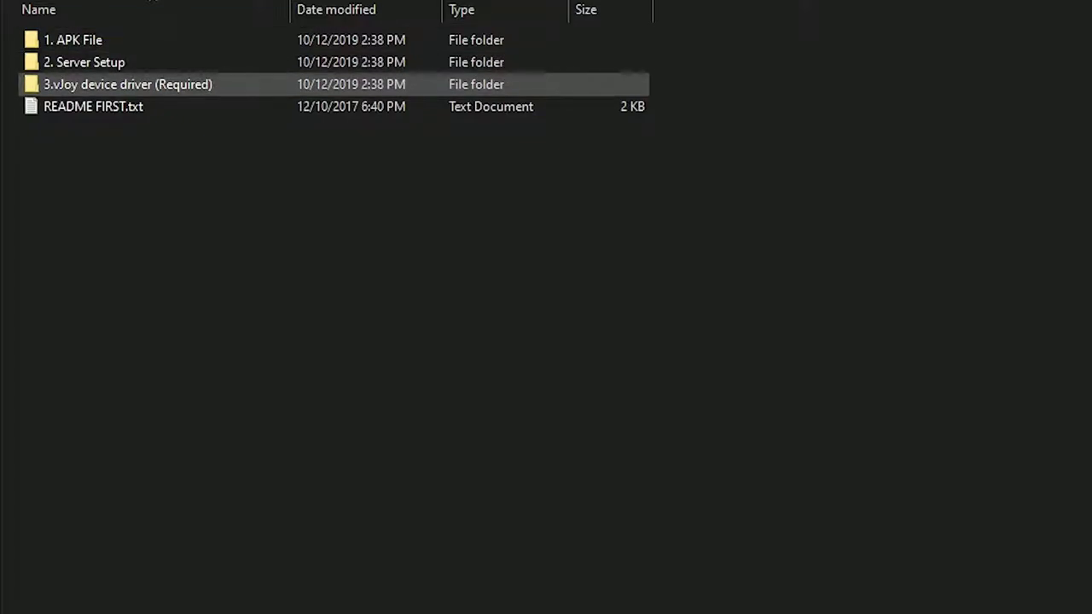
drag(229, 205, 114, 30)
click(73, 40)
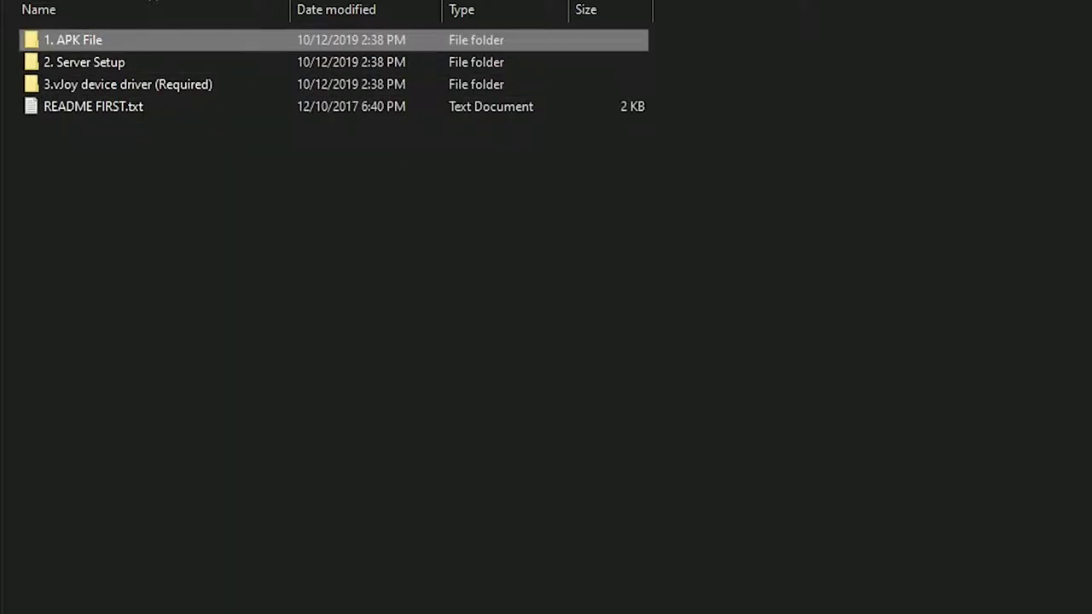
key(Return)
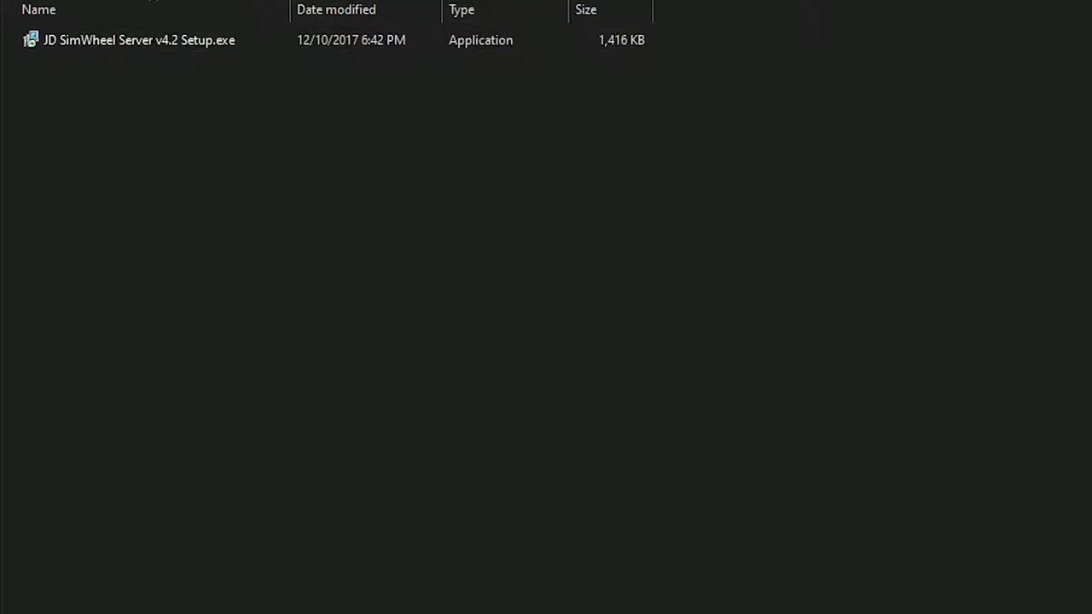
key(BackSpace)
key(Down)
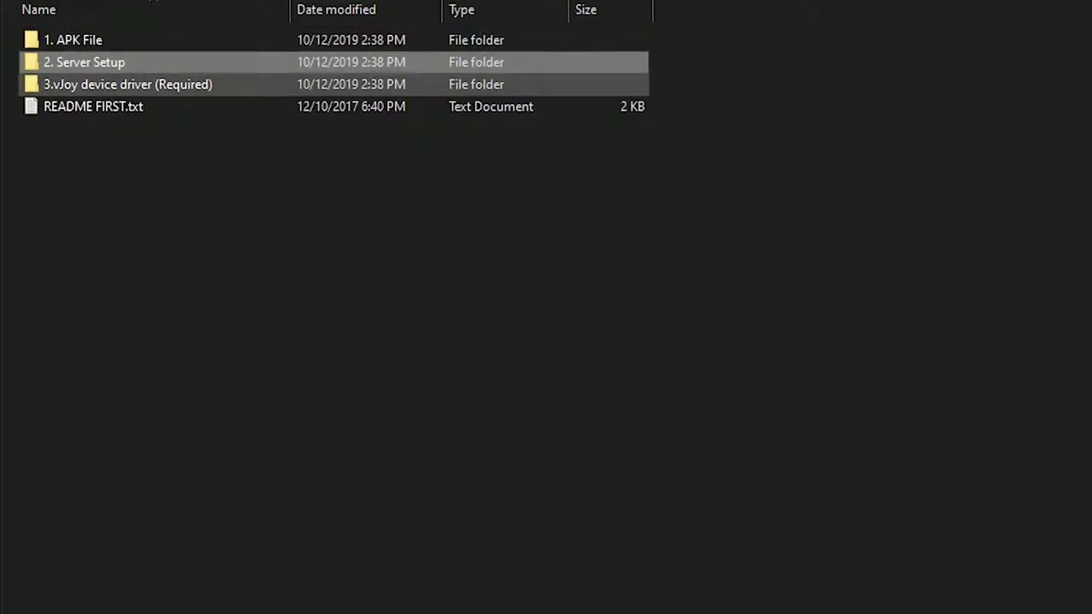
key(Return)
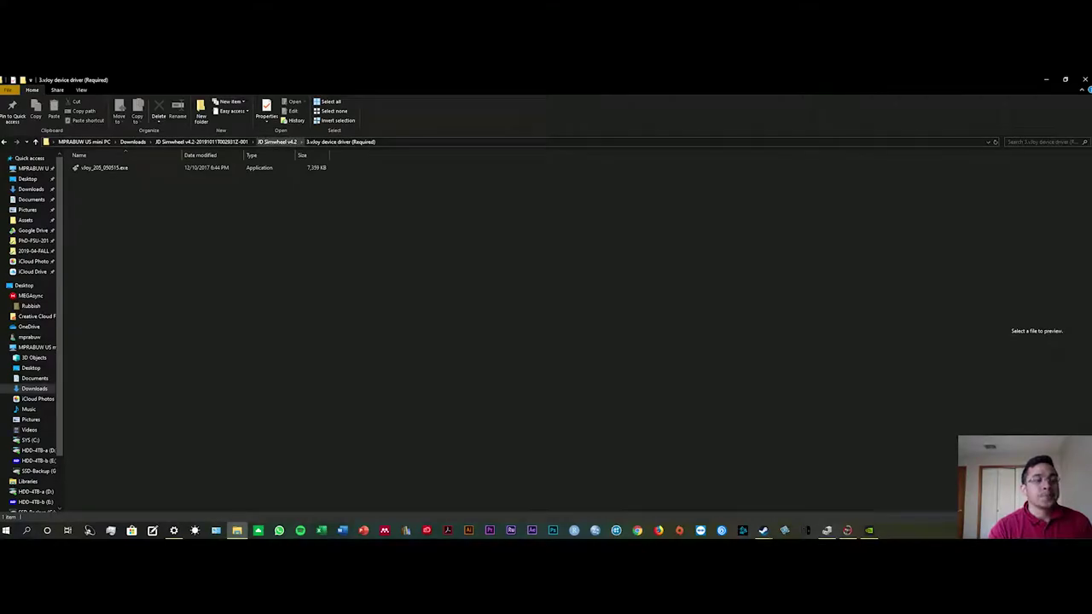
key(BackSpace)
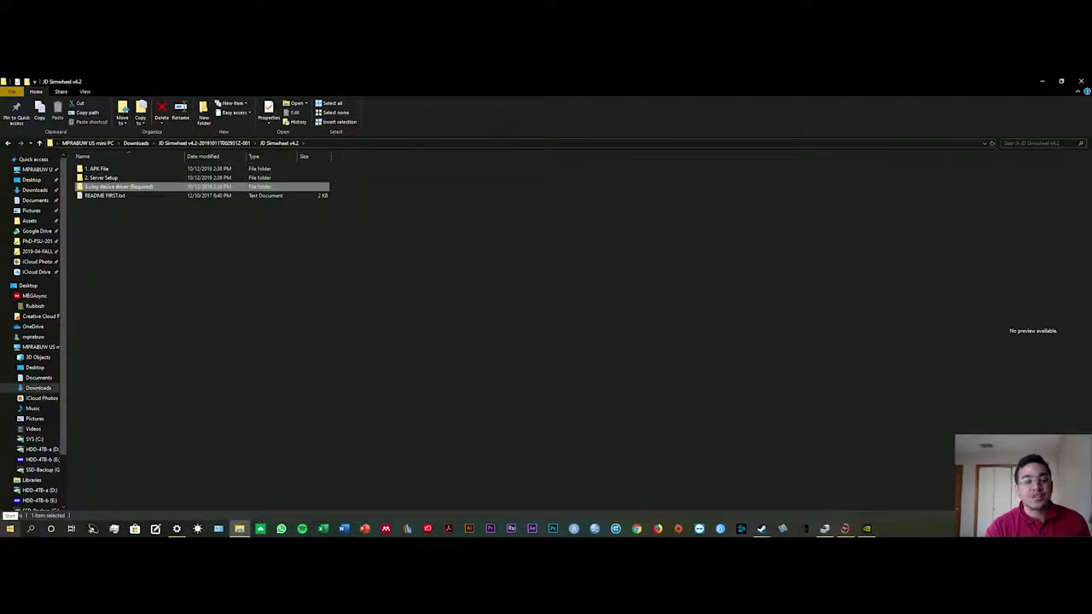
Launch Configure vJoy, examine the axes, button count and POV options of vJoy device 1, and close it
click(9, 528)
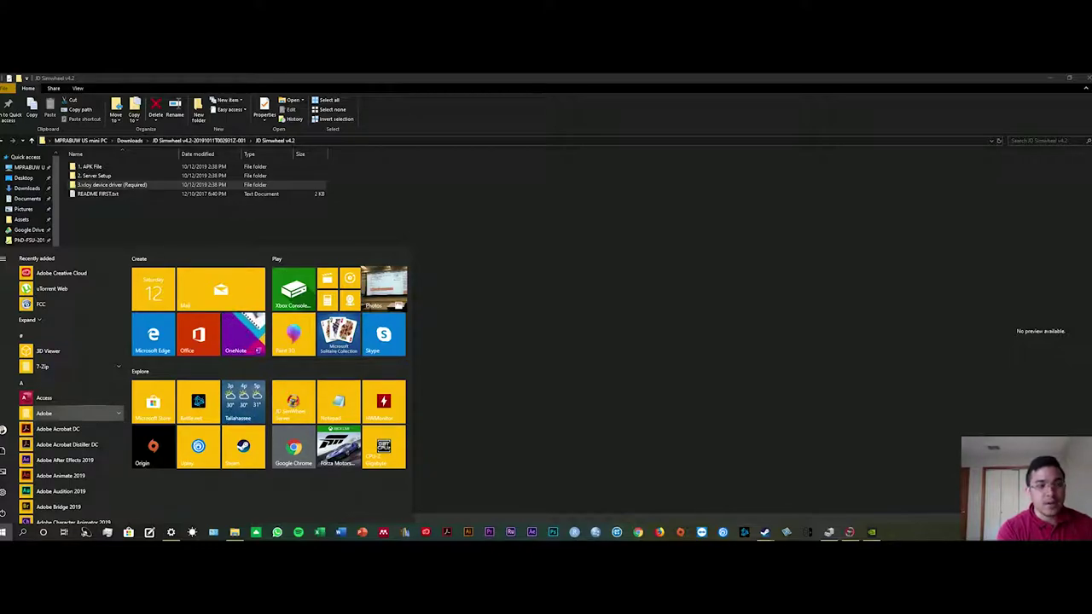
text(jd)
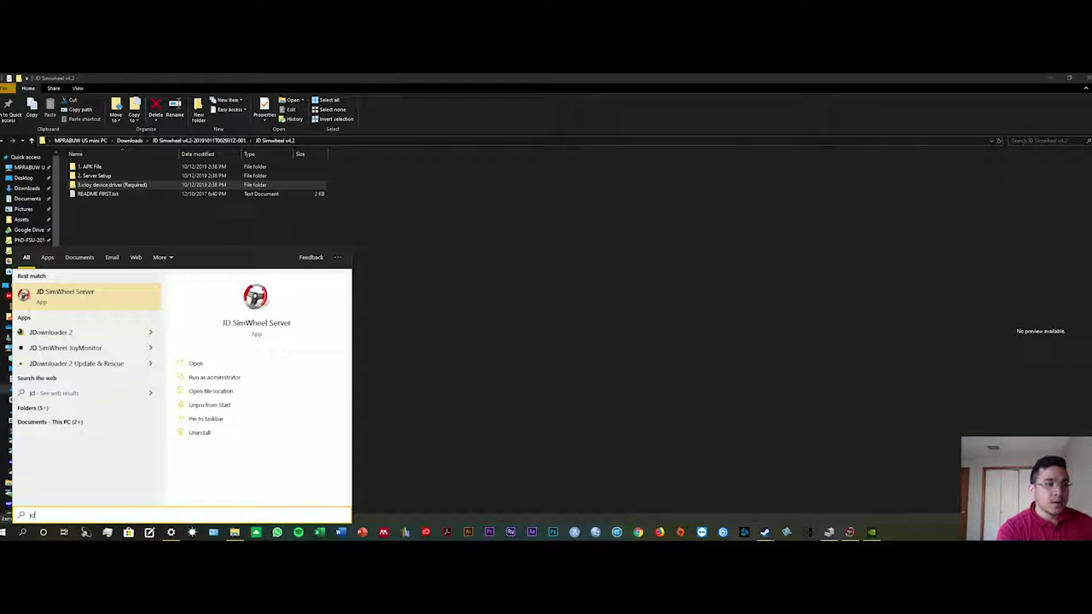
key(BackSpace)
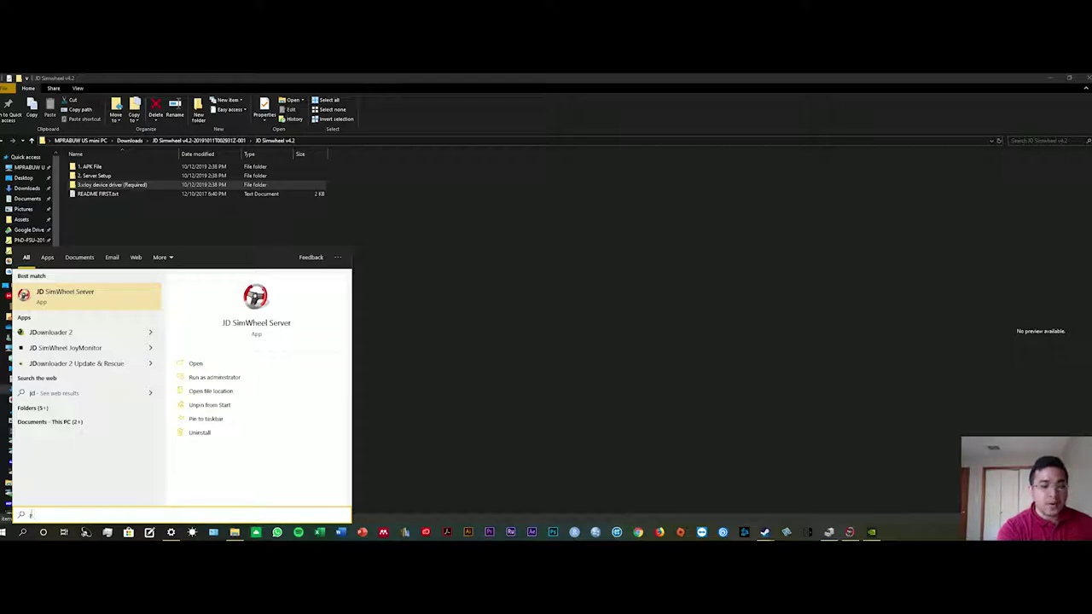
text(vj)
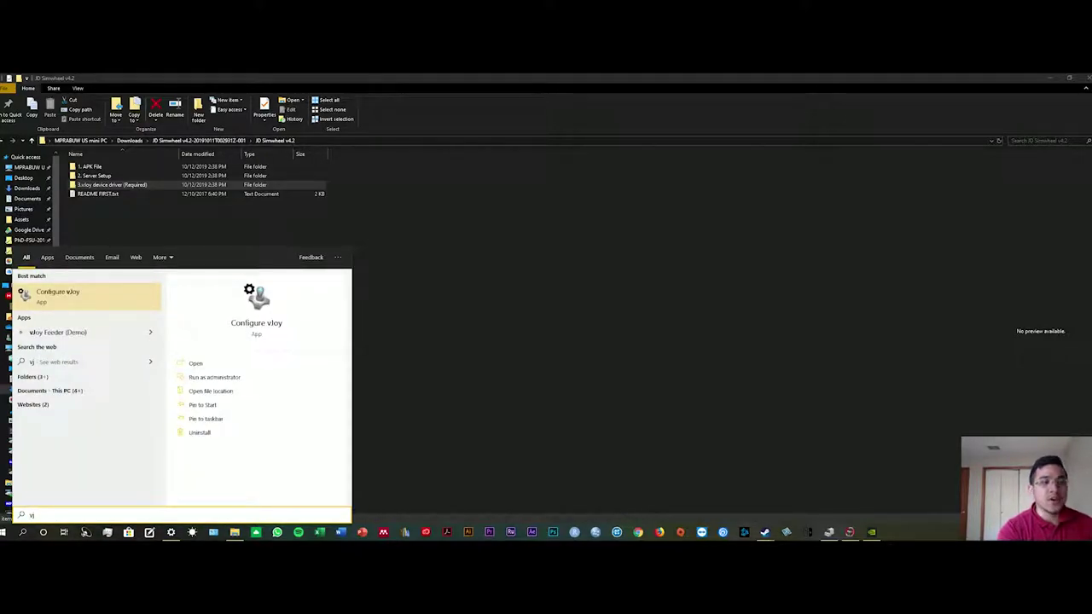
key(Return)
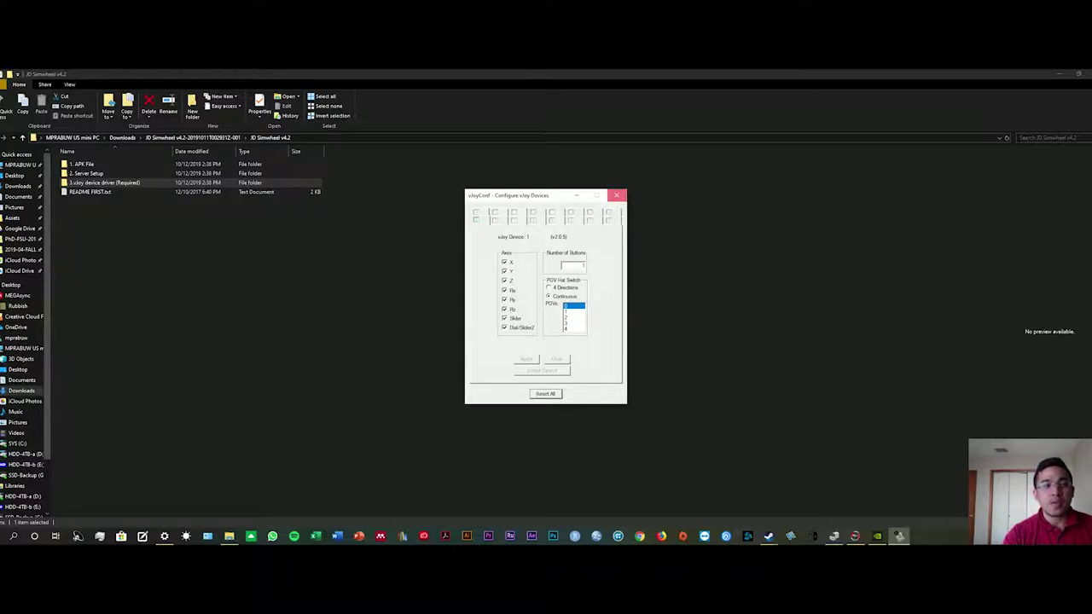
click(617, 195)
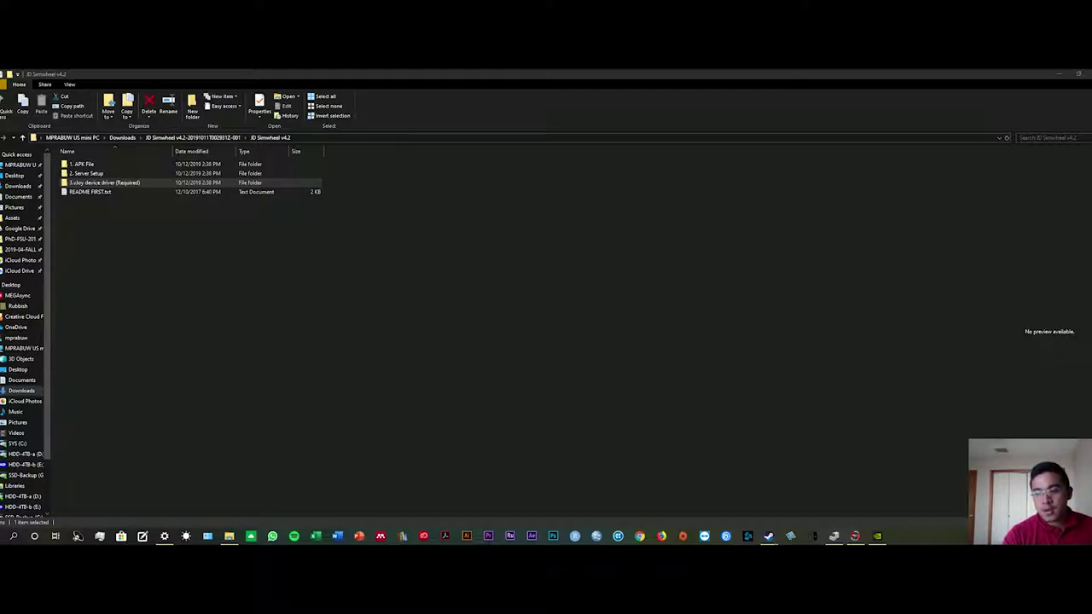
Check the computer's Wi-Fi connection, and choose 192.168.137.1 as the IP address in JD SimWheel Server
click(998, 535)
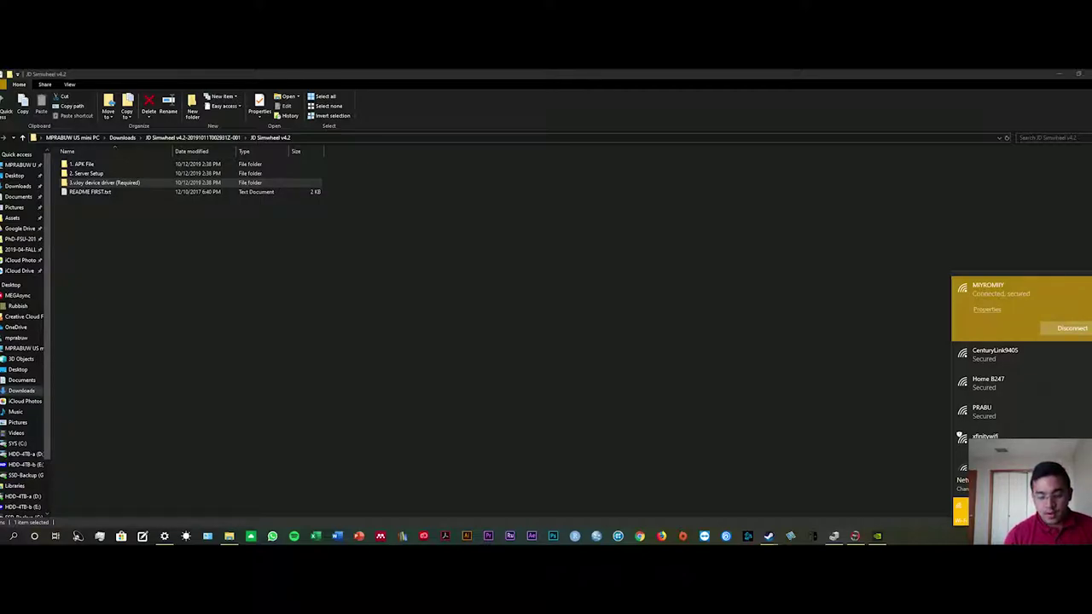
click(316, 185)
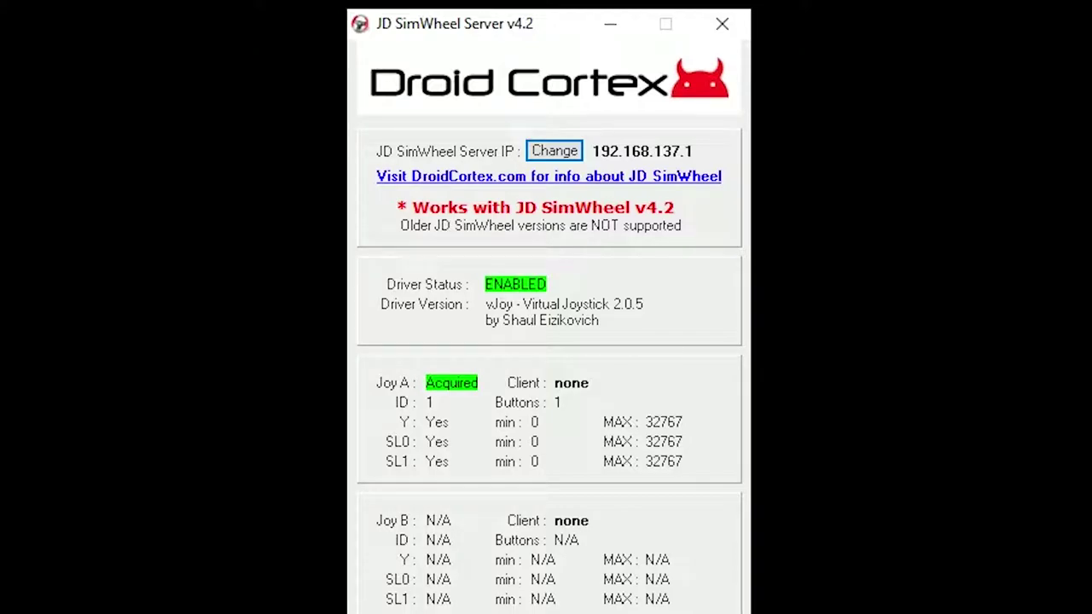
key(Return)
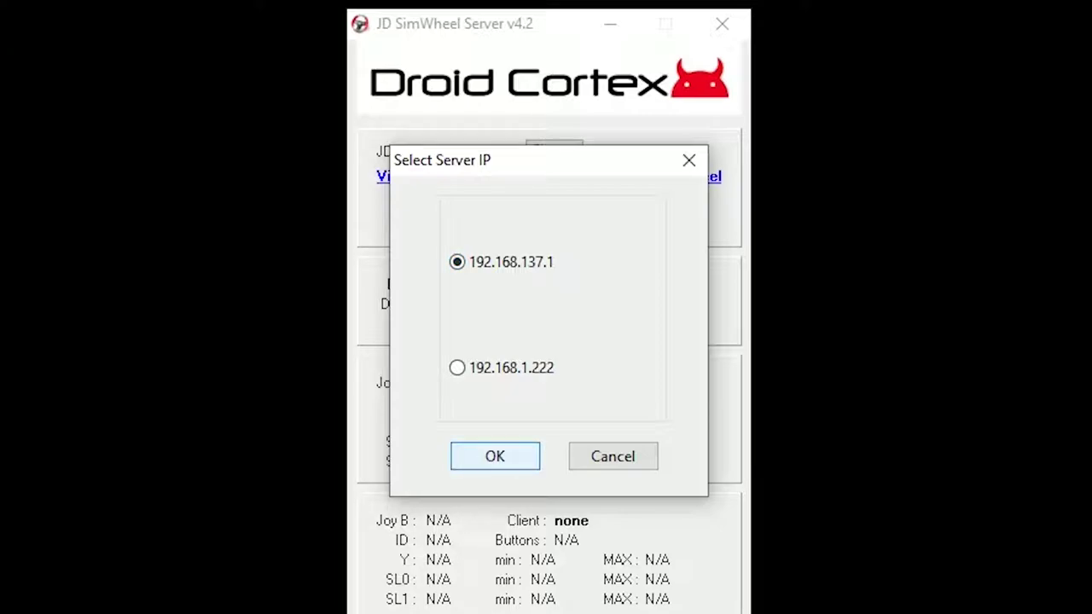
key(Return)
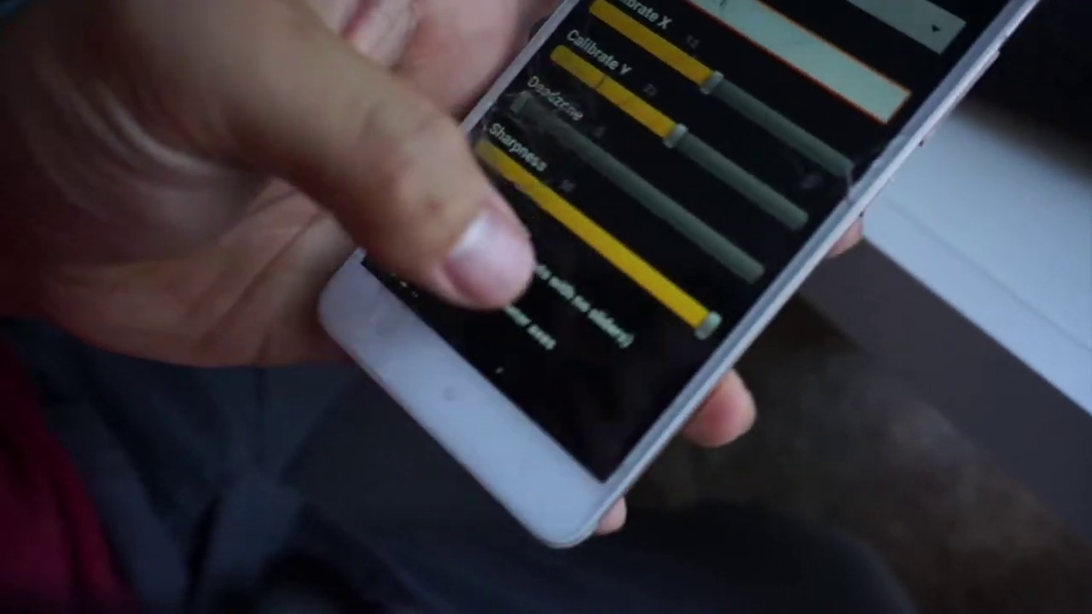
scroll(597, 213, down, 5)
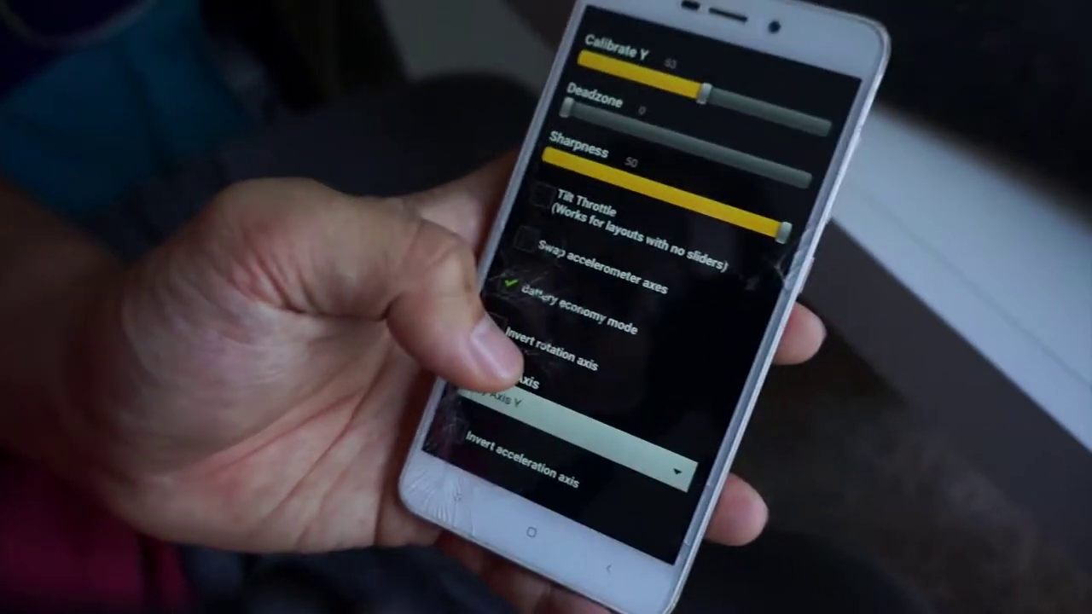
scroll(682, 298, down, 3)
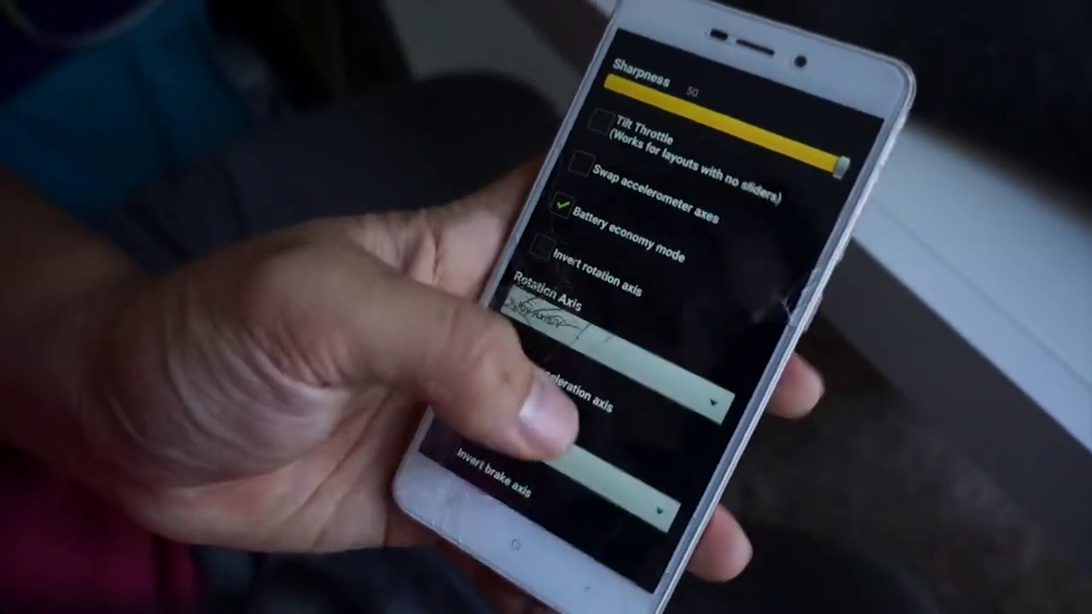
key(Escape)
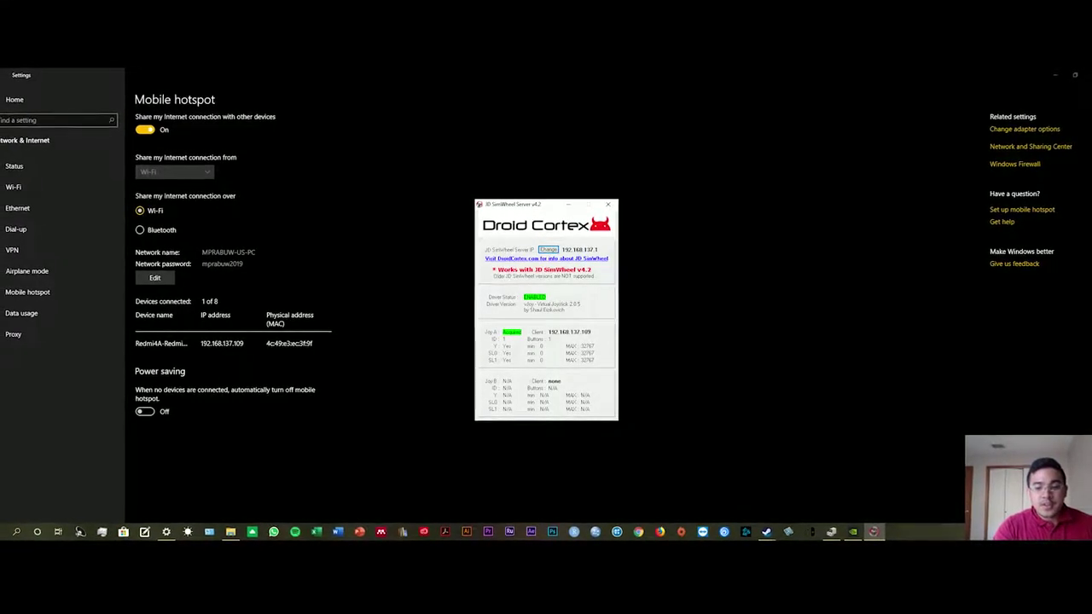
In Assetto Corsa's control options, assign steering to Axis 2 of the vJoy Device, and open the shifter assignments
click(832, 599)
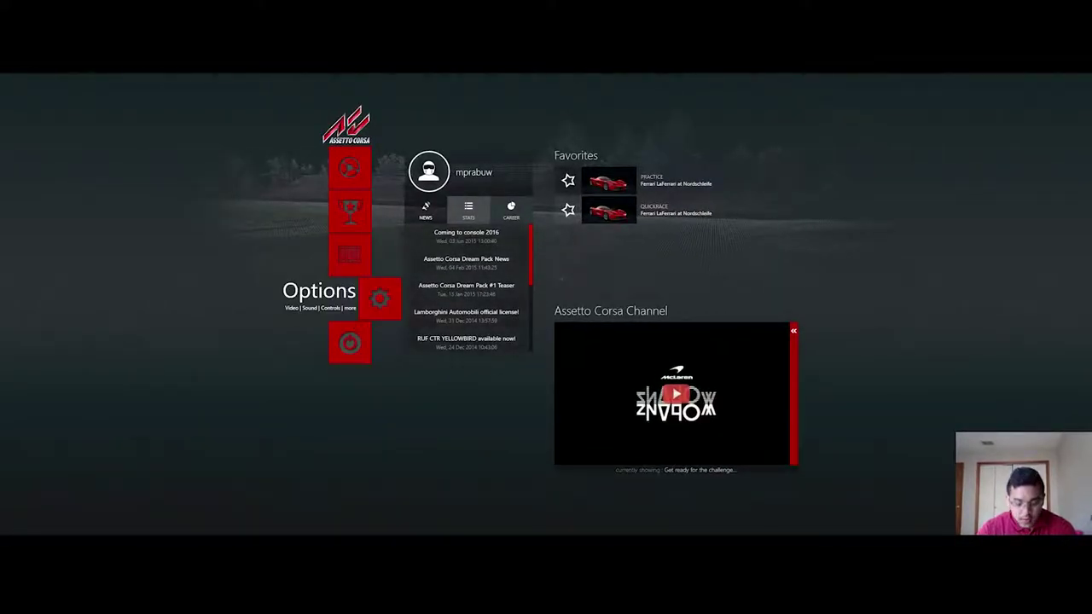
click(350, 297)
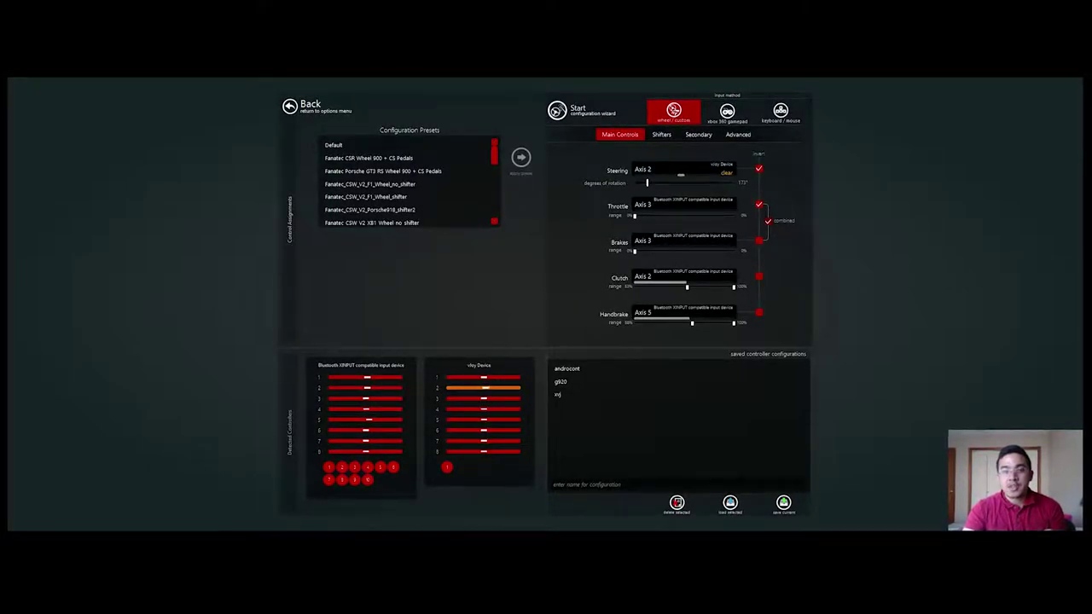
click(683, 169)
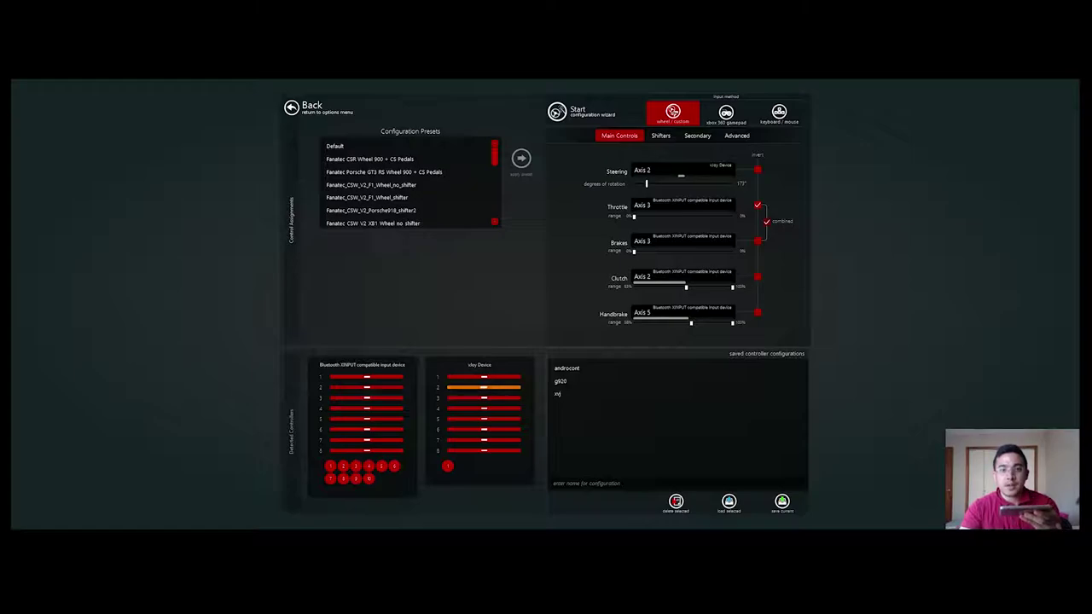
click(682, 170)
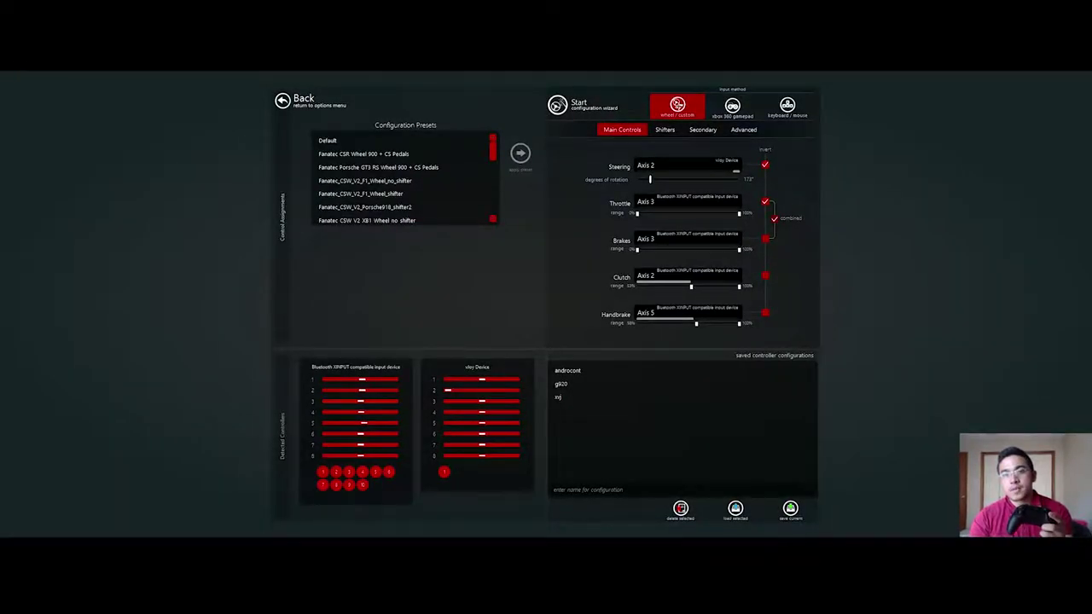
click(733, 218)
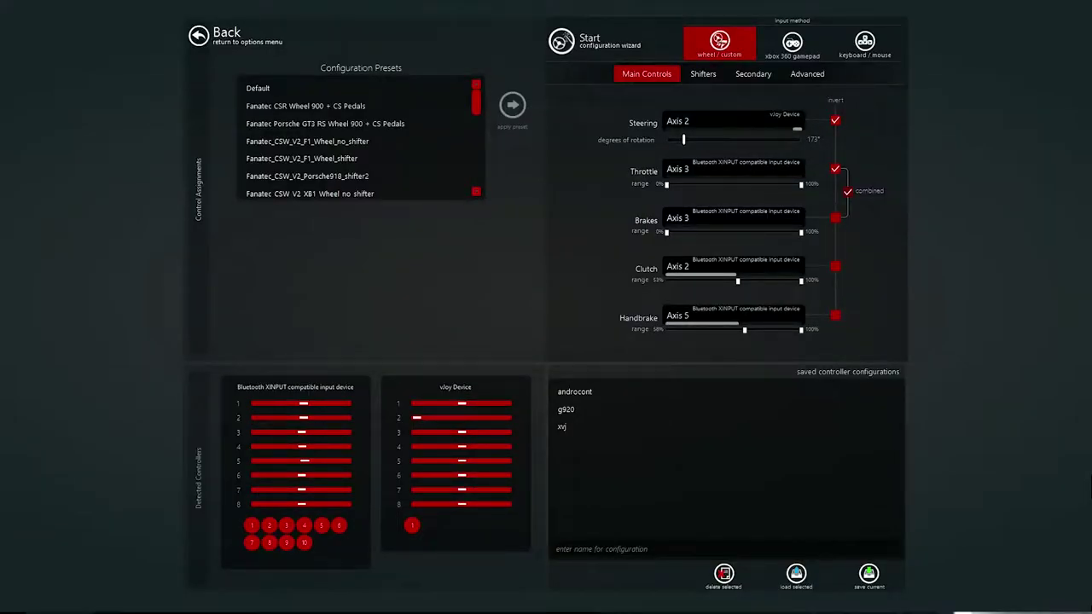
click(702, 73)
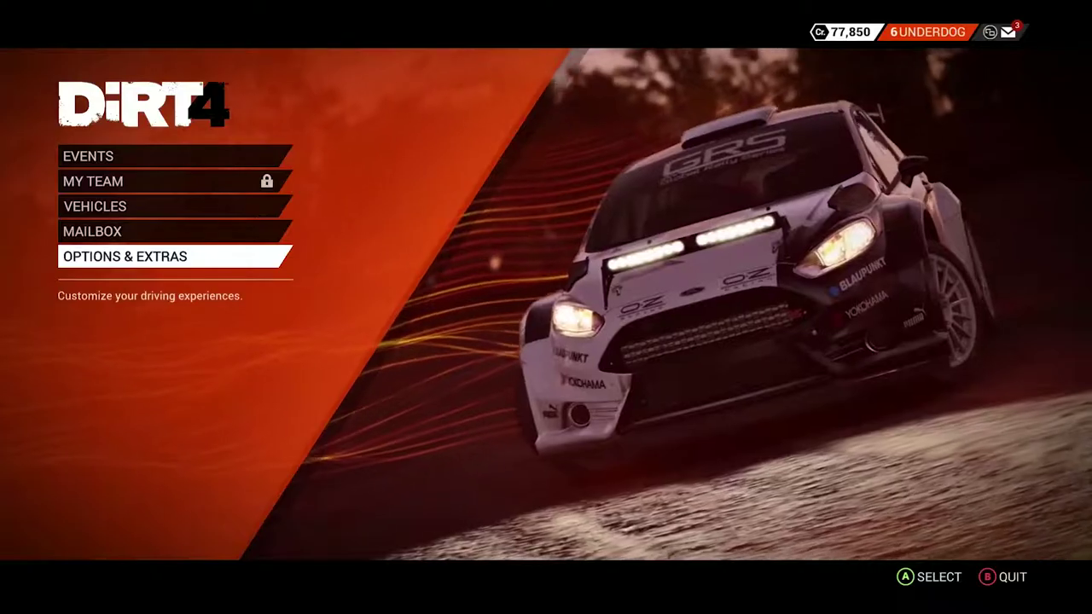
In DiRT 4, open the device management page of the input options
key(Return)
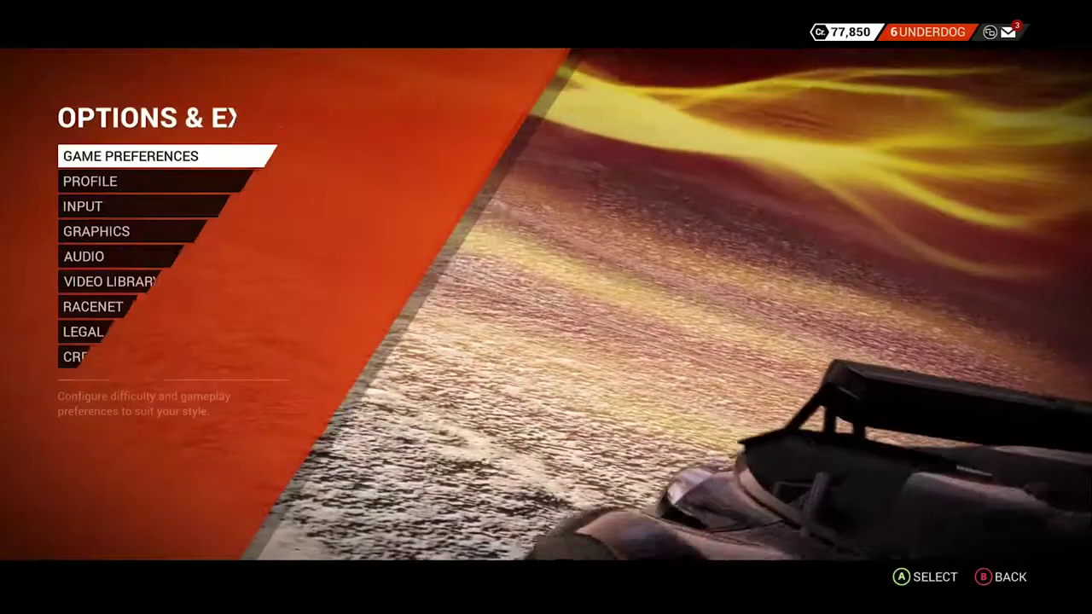
key(Down)
key(Down)
key(Return)
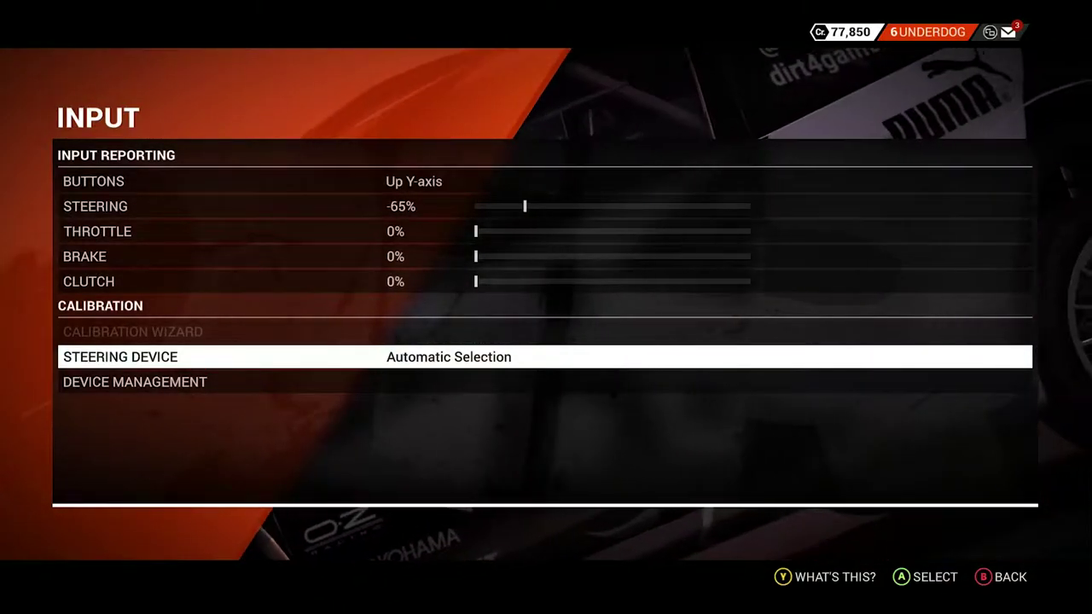
key(Down)
key(Return)
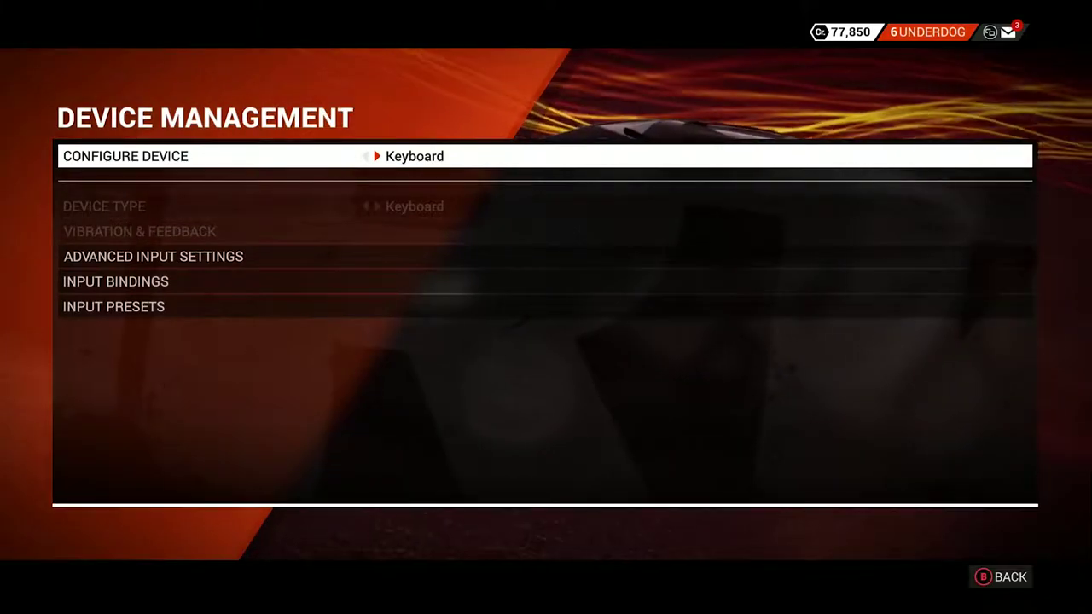
key(Down)
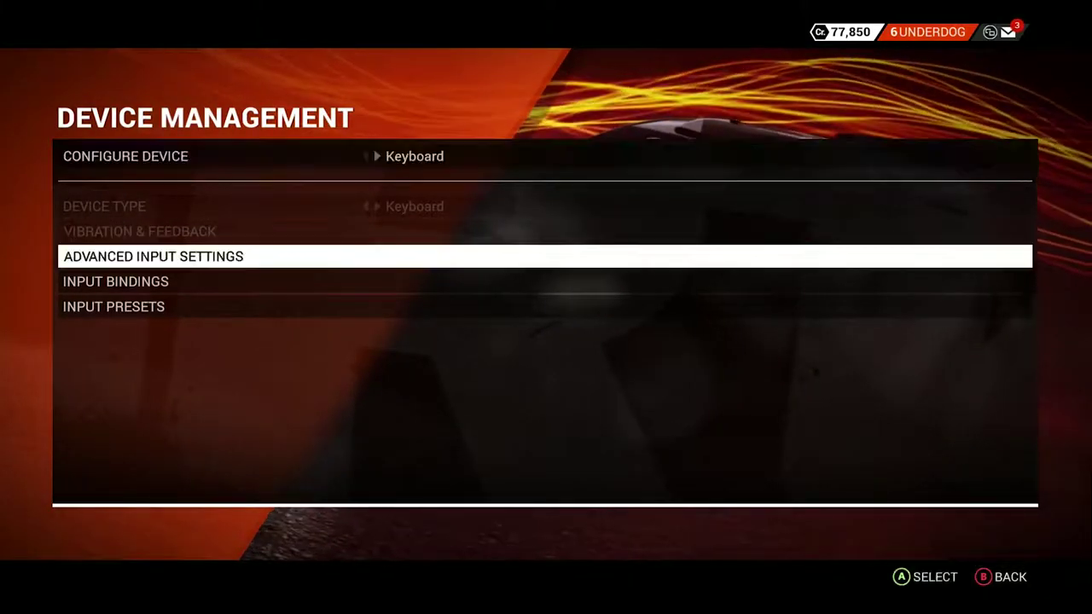
key(Return)
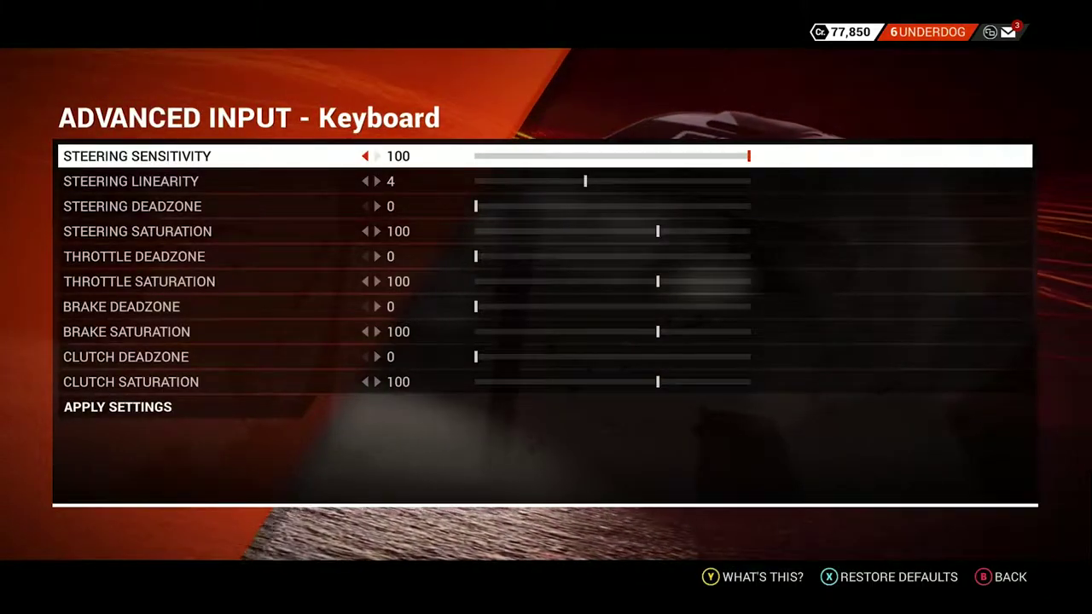
key(Escape)
key(Up)
Choose vJoy Device as the device to configure, and review its advanced steering input settings
key(Right)
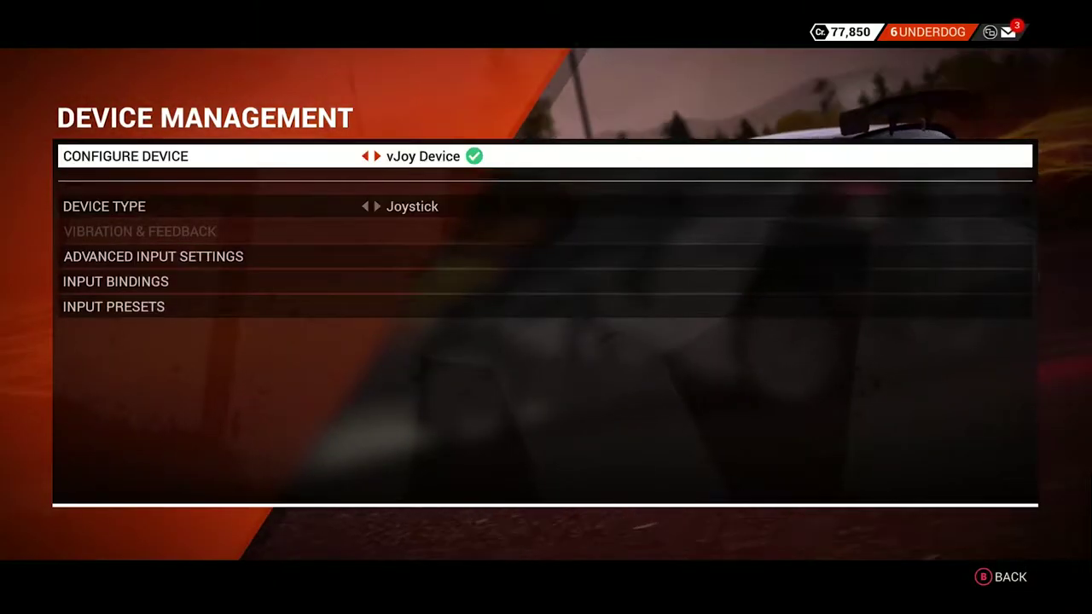
key(Down)
key(Down)
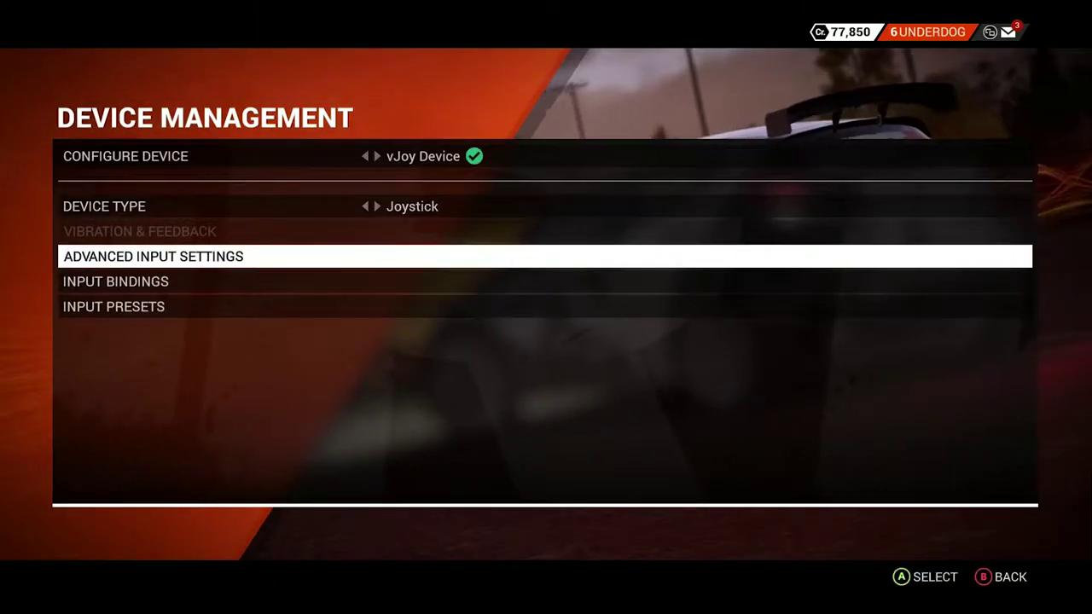
key(Return)
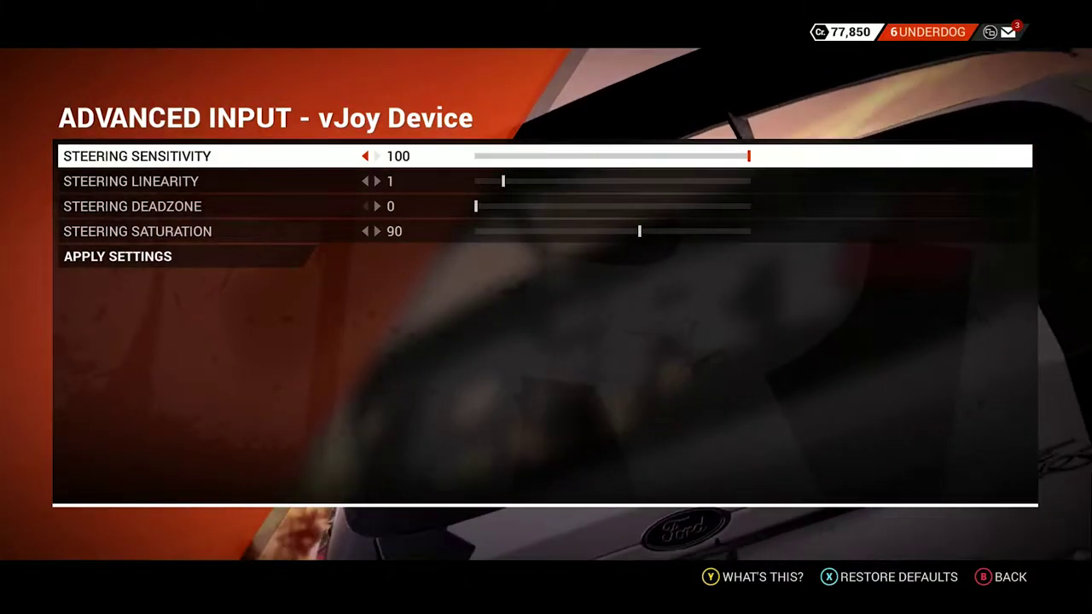
key(Escape)
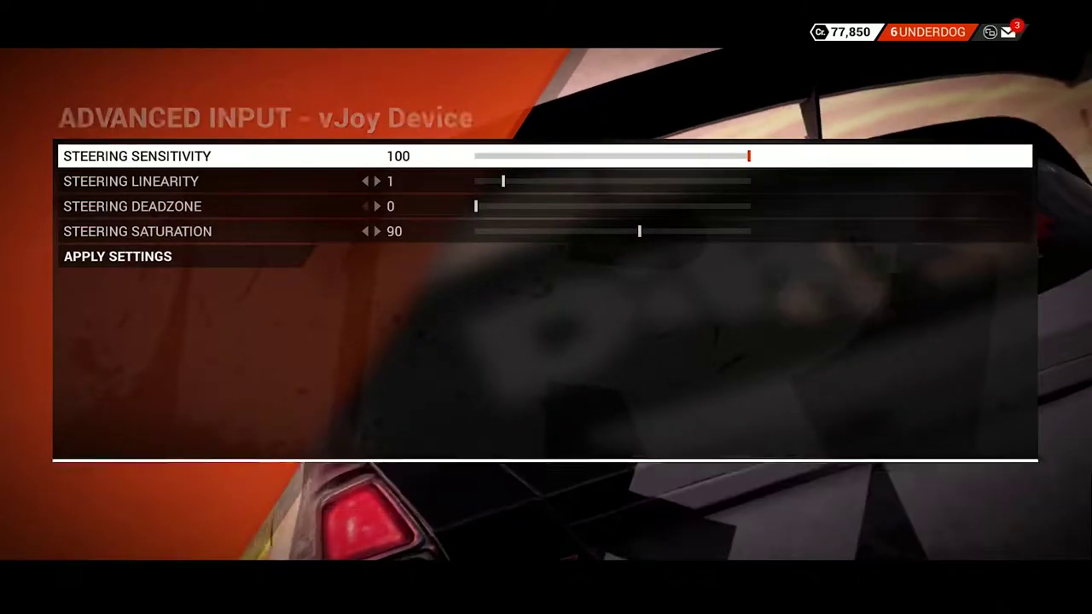
key(Escape)
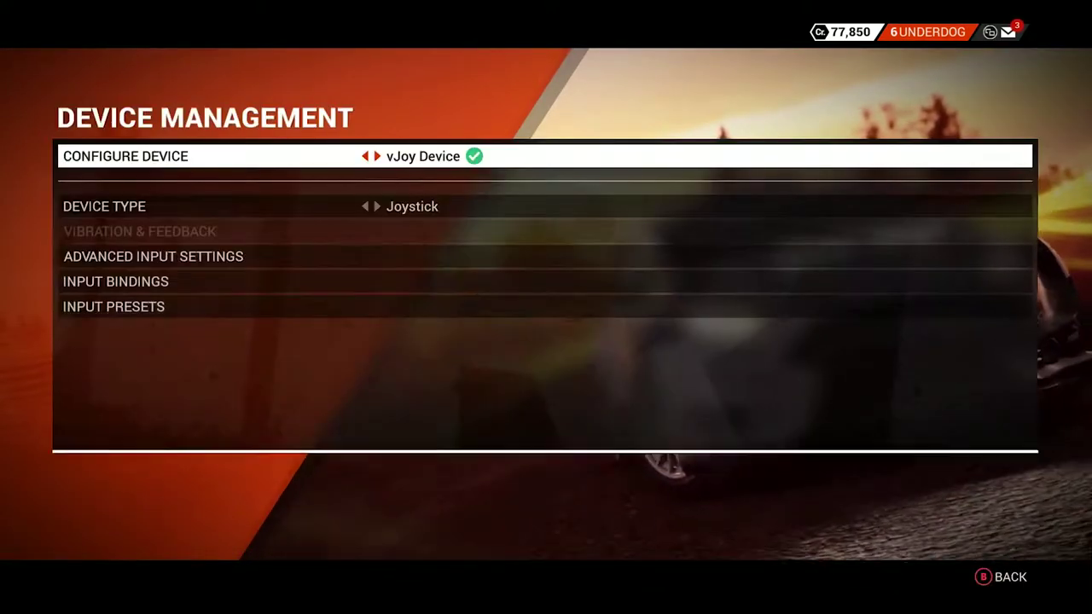
Open the input bindings of the vJoy Device
key(Down)
key(Down)
key(Down)
key(Return)
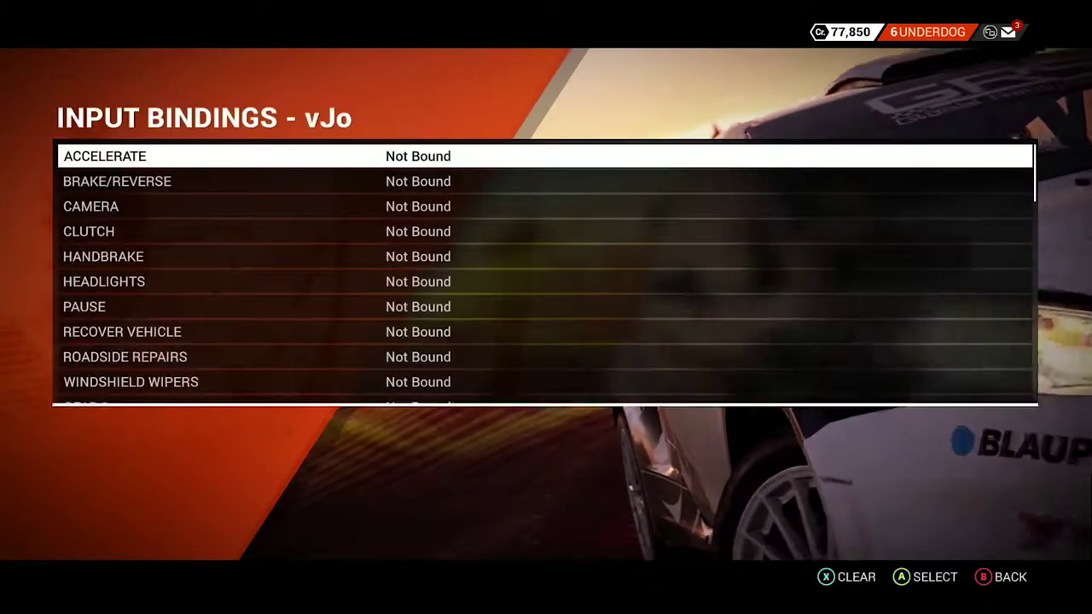
key(Escape)
key(Return)
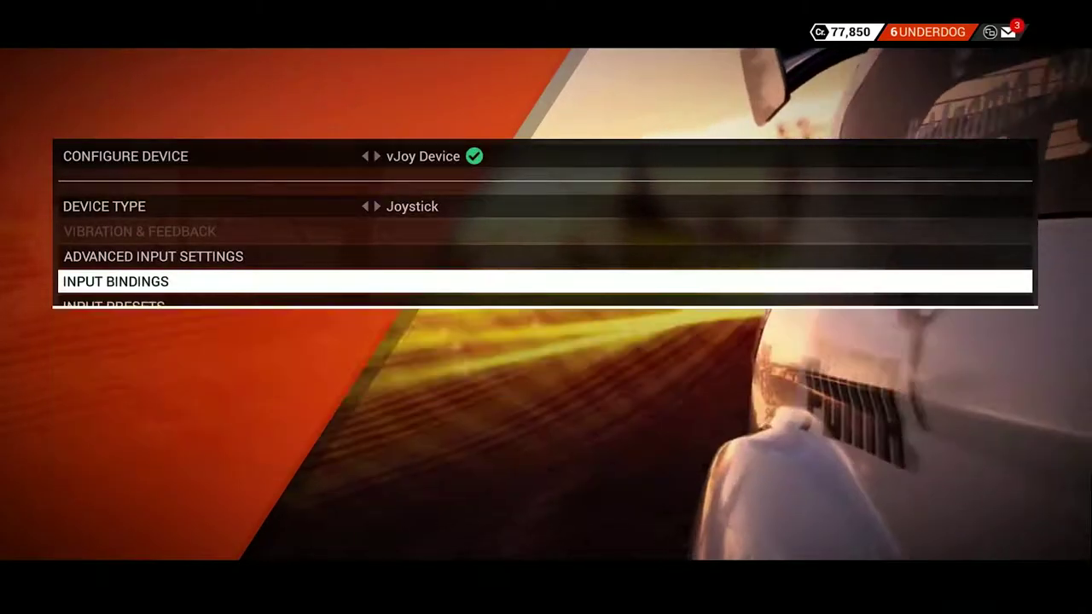
Look through the vJoy Device's input bindings and examine which axes Steer Left and Steer Right use
key(Down)
key(Down)
key(Down)
key(Down)
key(Down)
key(Down)
key(Down)
key(Down)
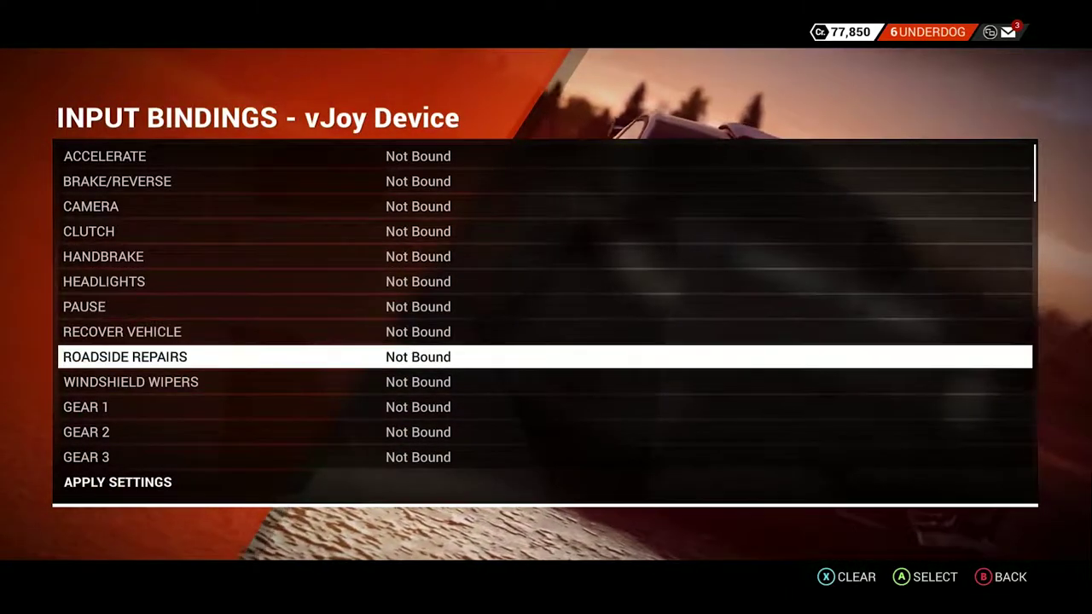
key(Up)
key(Up)
key(Up)
key(Up)
key(Up)
key(Up)
key(Up)
key(Up)
key(Up)
key(Up)
key(Up)
key(Up)
key(Up)
key(Up)
key(Up)
key(Up)
key(Up)
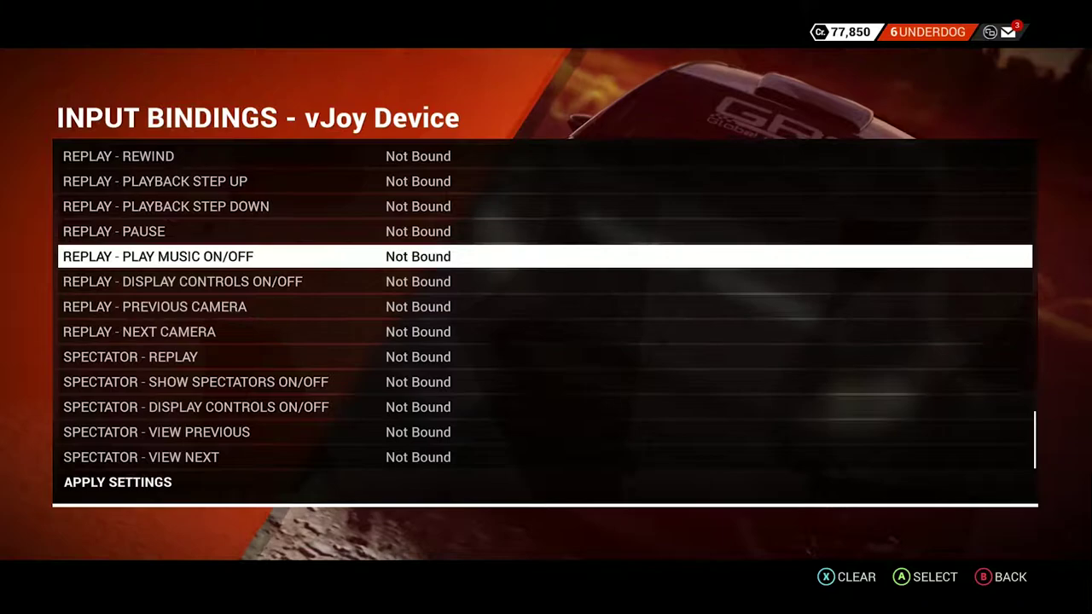
key(Up)
key(Up)
key(Up)
key(Up)
key(Up)
key(Up)
key(Up)
key(Up)
key(Up)
key(Up)
key(Up)
key(Up)
key(Up)
key(Up)
key(Up)
key(Up)
key(Up)
key(Up)
key(Up)
key(Up)
key(Up)
key(Up)
key(Up)
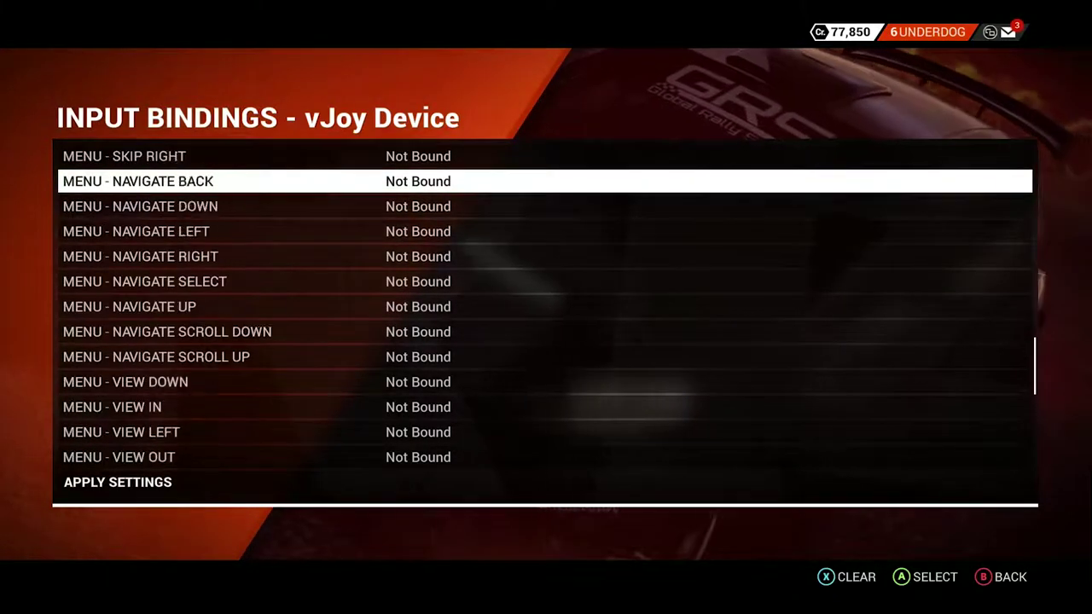
key(Down)
key(Down)
key(Down)
key(Down)
key(Down)
key(Down)
key(Down)
key(Down)
key(Down)
key(Down)
key(Down)
key(Down)
key(Down)
key(Down)
key(Down)
key(Down)
key(Down)
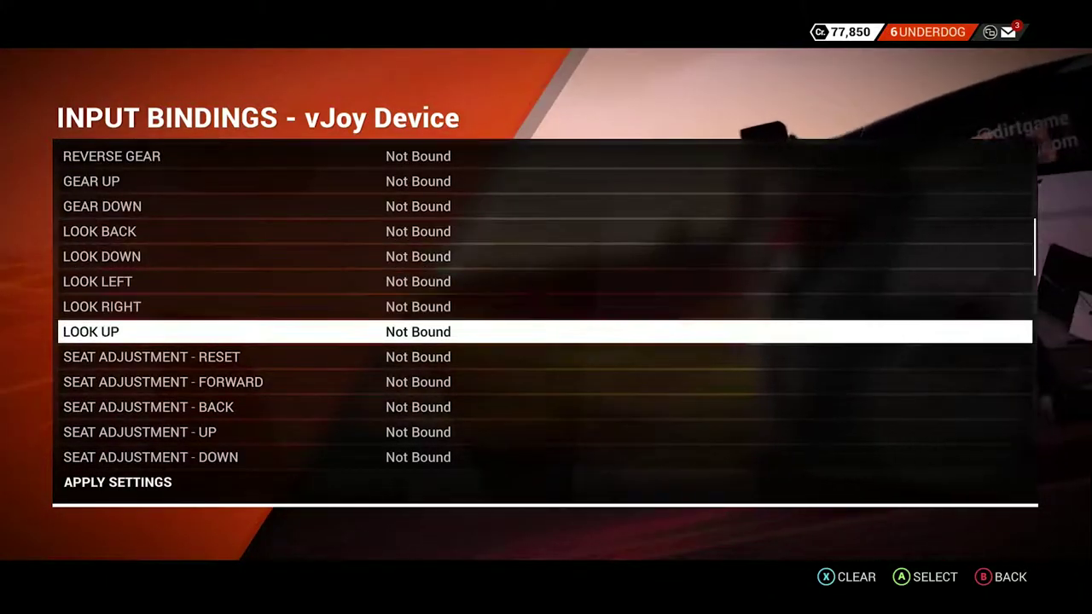
key(Up)
key(Up)
key(Up)
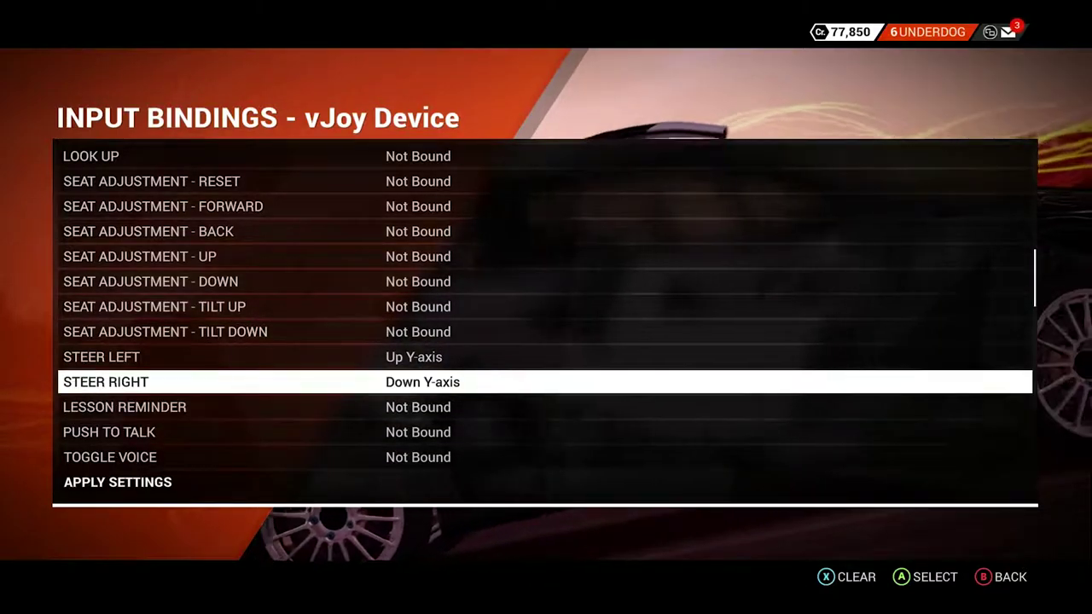
key(Down)
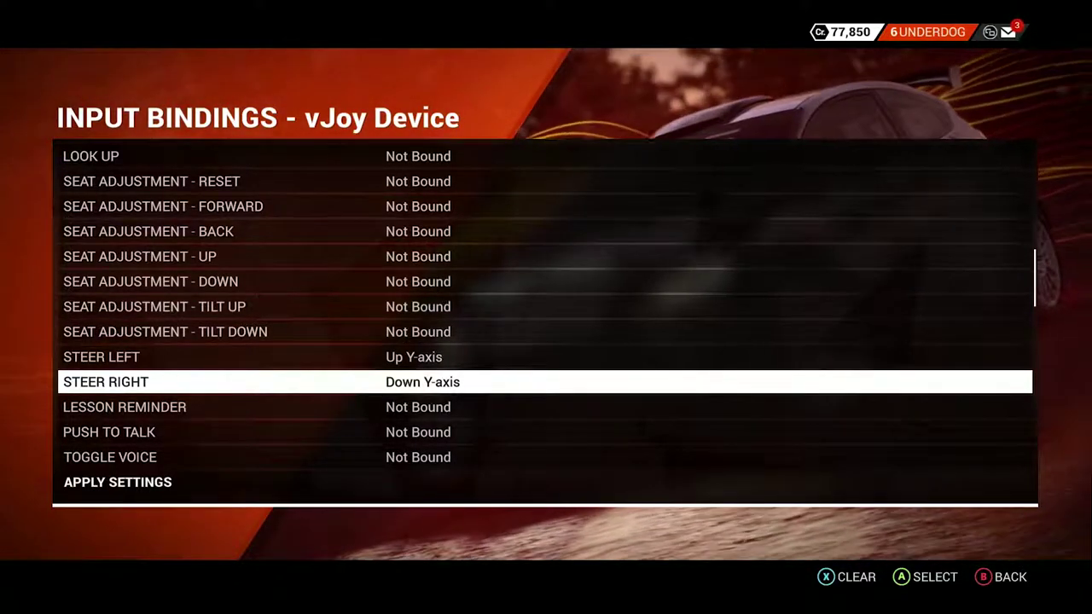
key(Up)
key(Down)
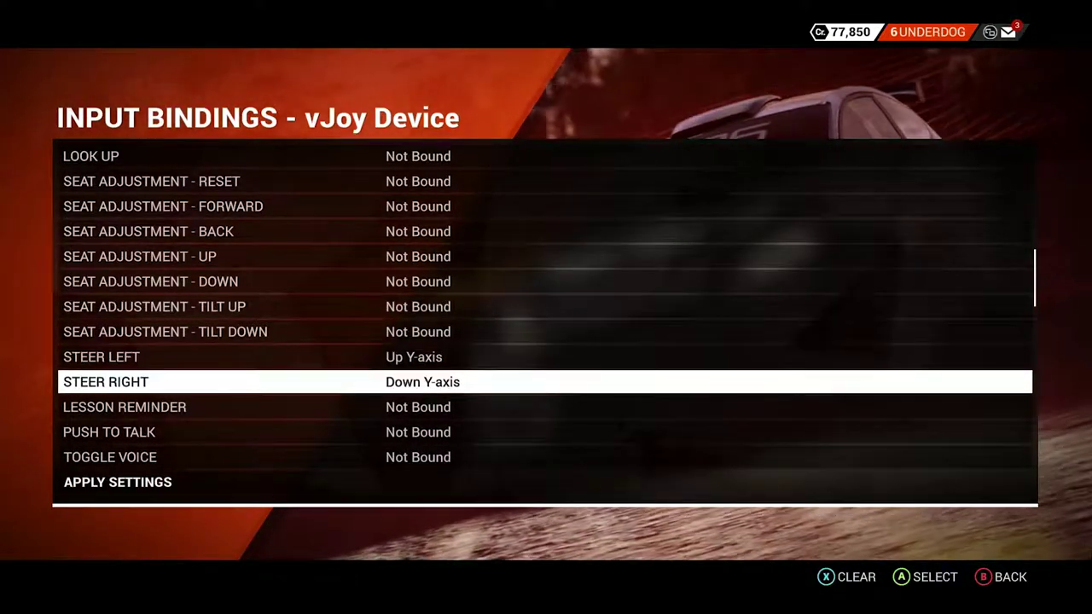
key(Escape)
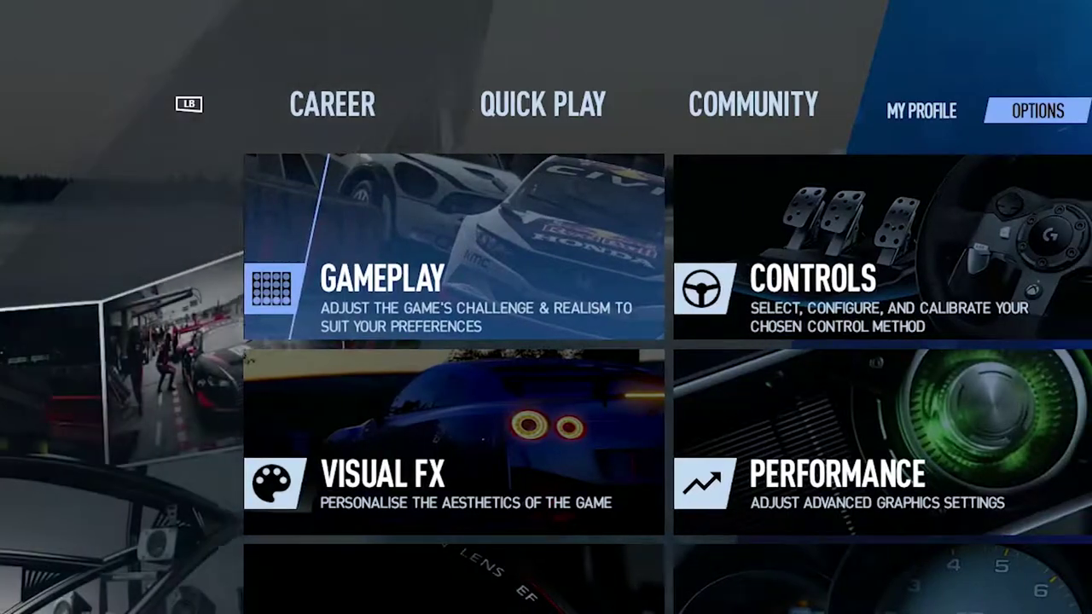
In Project CARS 2, open the control options and review the control scheme and configuration settings
key(Right)
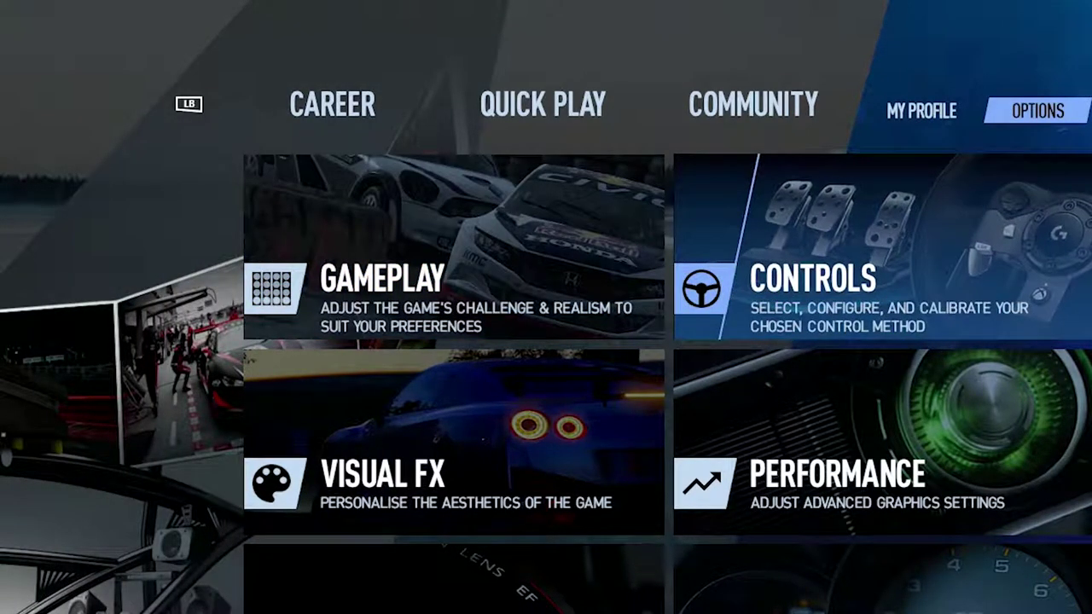
key(Return)
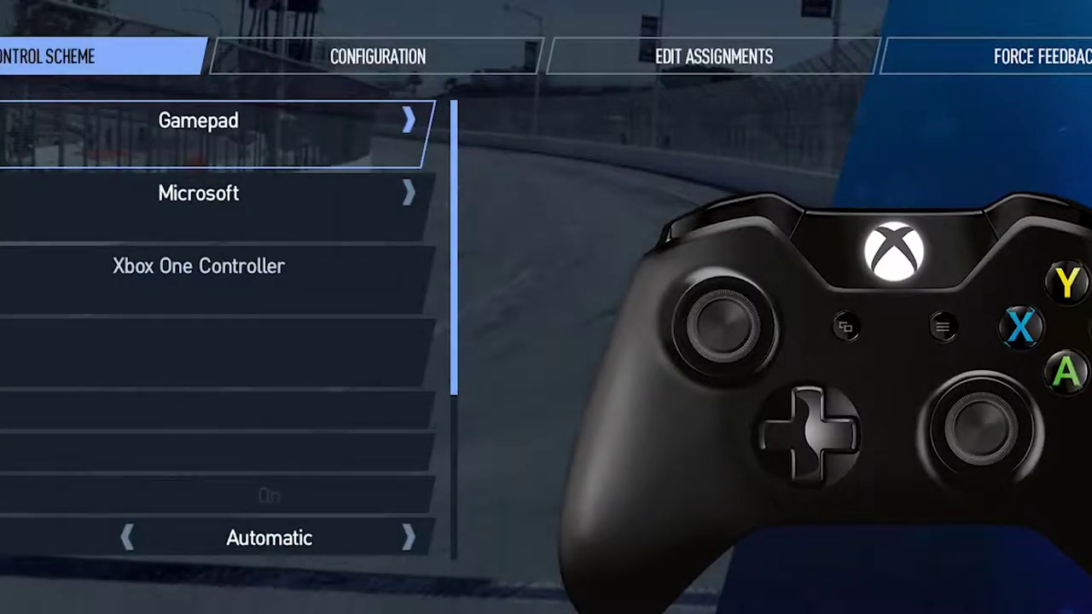
key(Down)
key(Down)
key(Down)
key(Down)
key(Down)
key(Down)
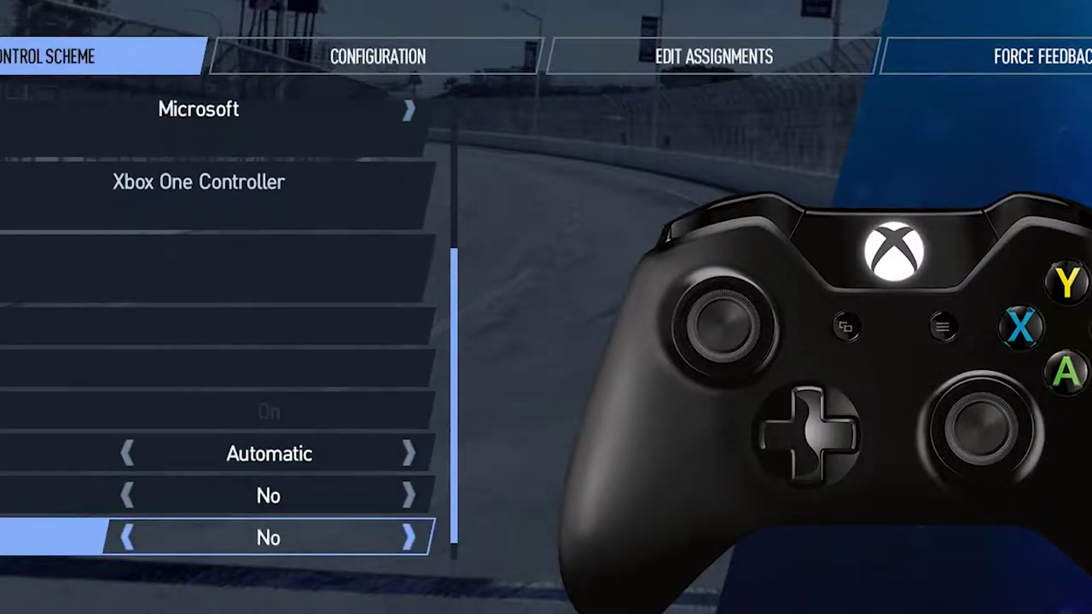
key(Up)
key(Up)
key(Up)
key(e)
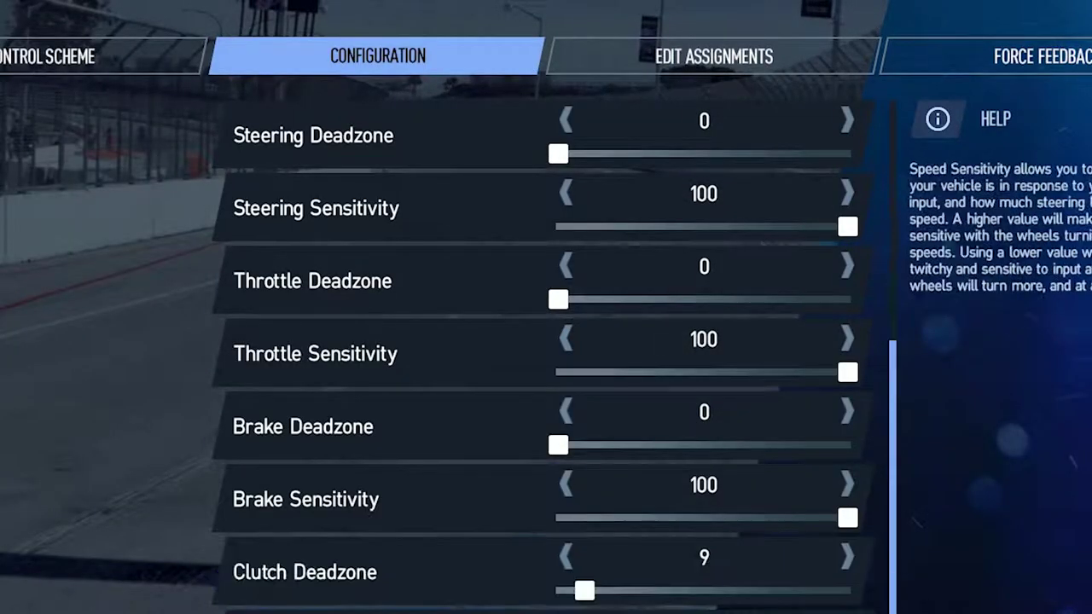
Open the control assignments and look through the Motion list, including the gear entries
key(e)
key(Down)
key(Down)
key(Down)
key(Down)
key(Down)
key(Down)
key(Down)
key(Down)
key(Down)
key(Down)
key(Down)
key(Down)
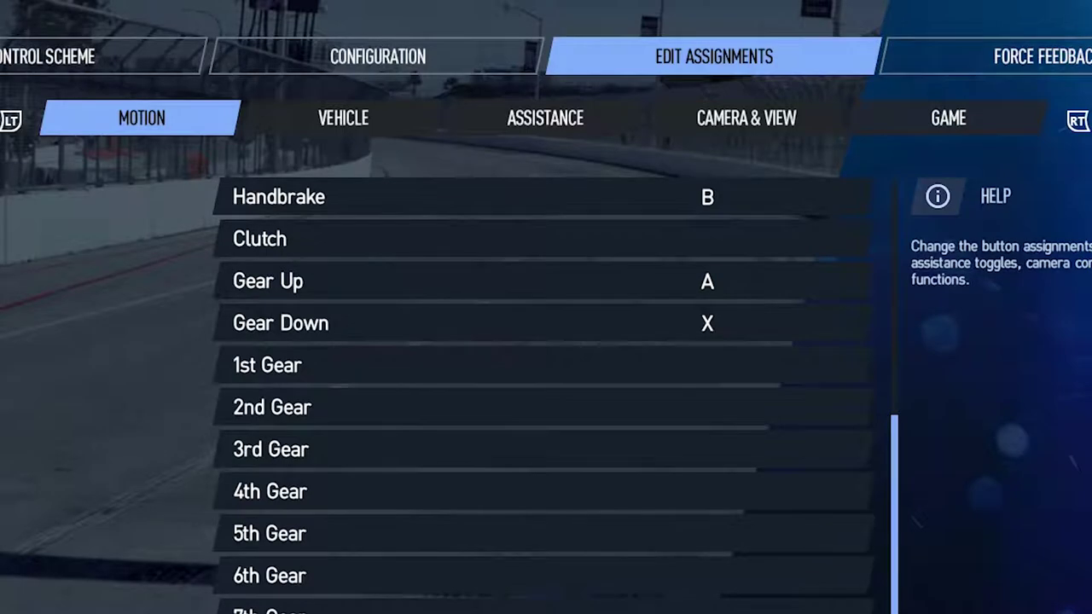
key(Up)
key(Up)
key(Up)
key(Up)
key(Up)
key(Up)
key(Up)
key(Up)
key(Up)
key(Up)
key(Up)
key(Up)
key(Up)
key(Up)
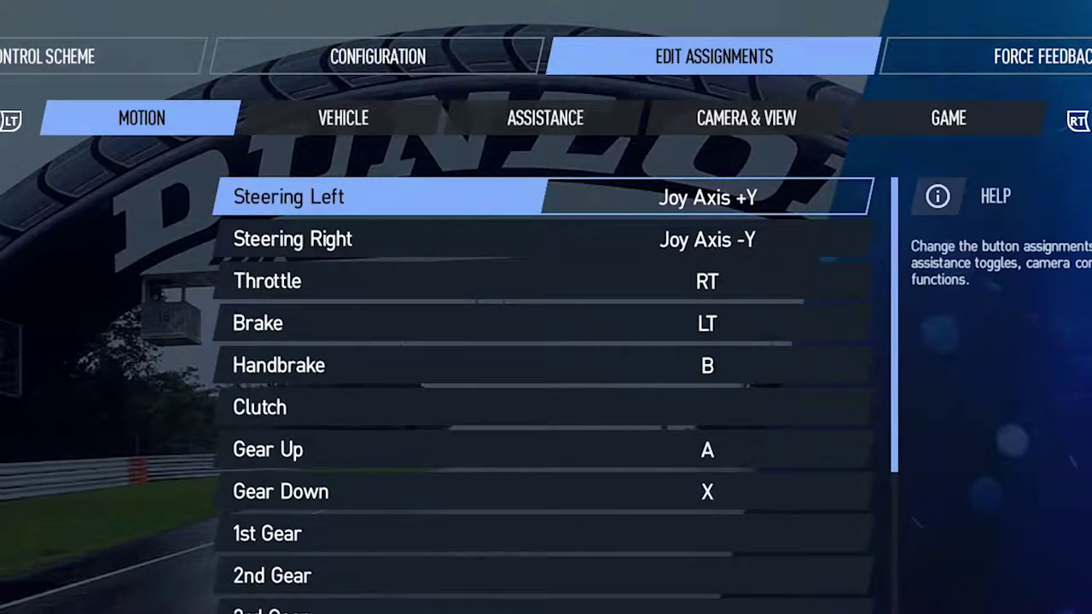
Examine the Steering Left and Steering Right axis assignments in the Motion list
key(Down)
key(Up)
key(Down)
key(Up)
key(Down)
key(Up)
key(Down)
key(Down)
key(Up)
key(Down)
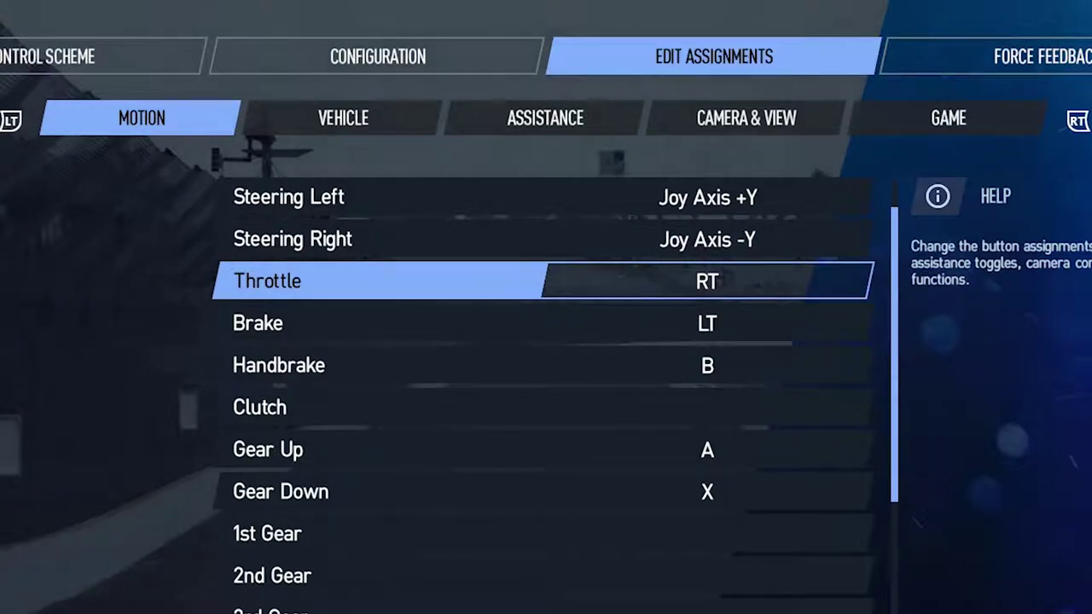
key(Up)
key(Up)
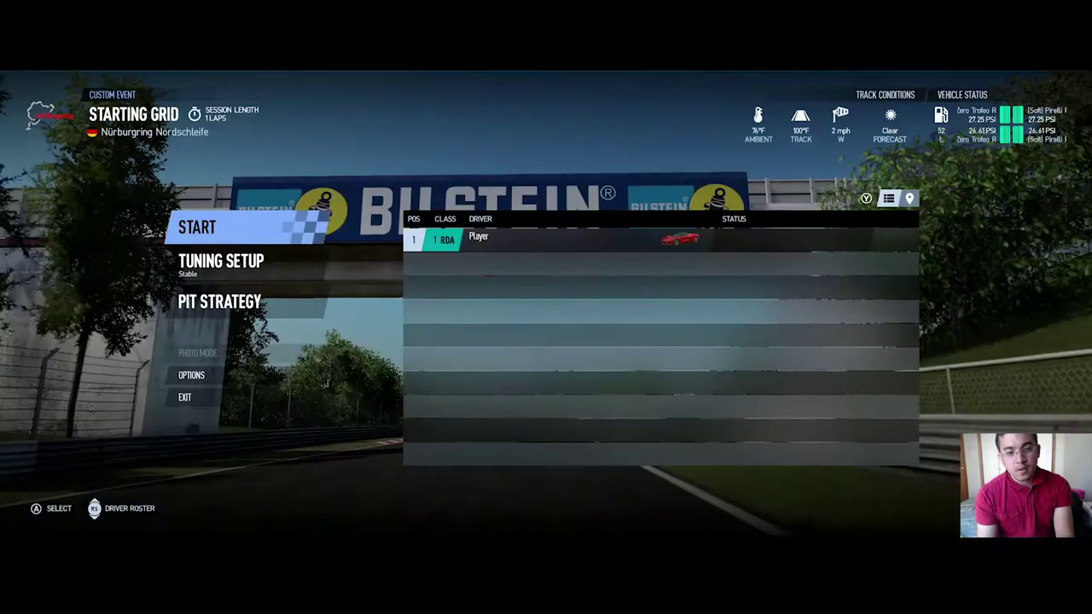
Start the custom event at Nürburgring Nordschleife from the starting grid
key(Down)
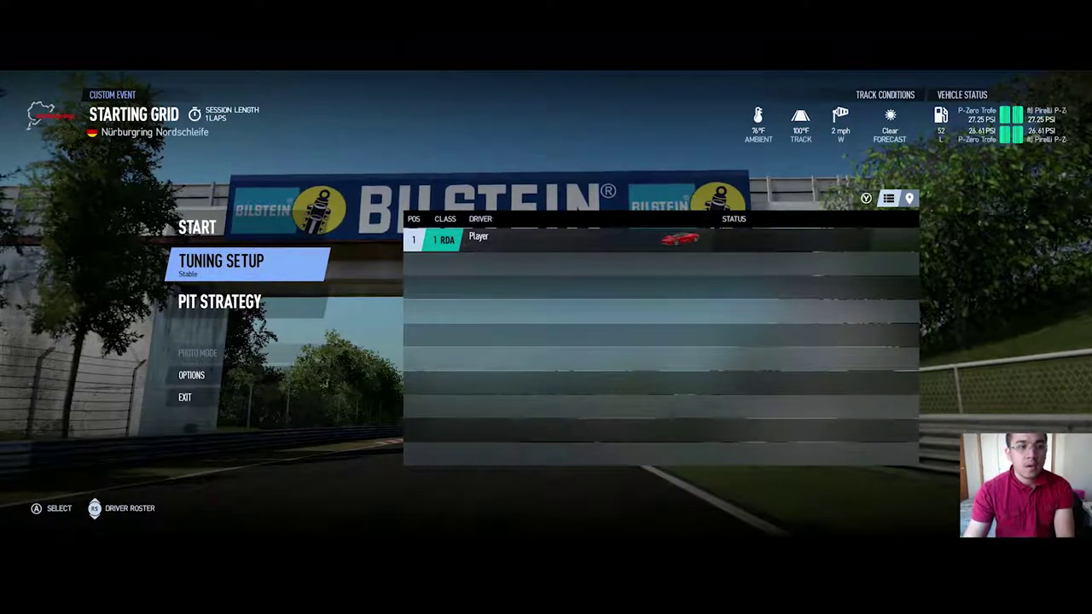
key(Up)
key(Return)
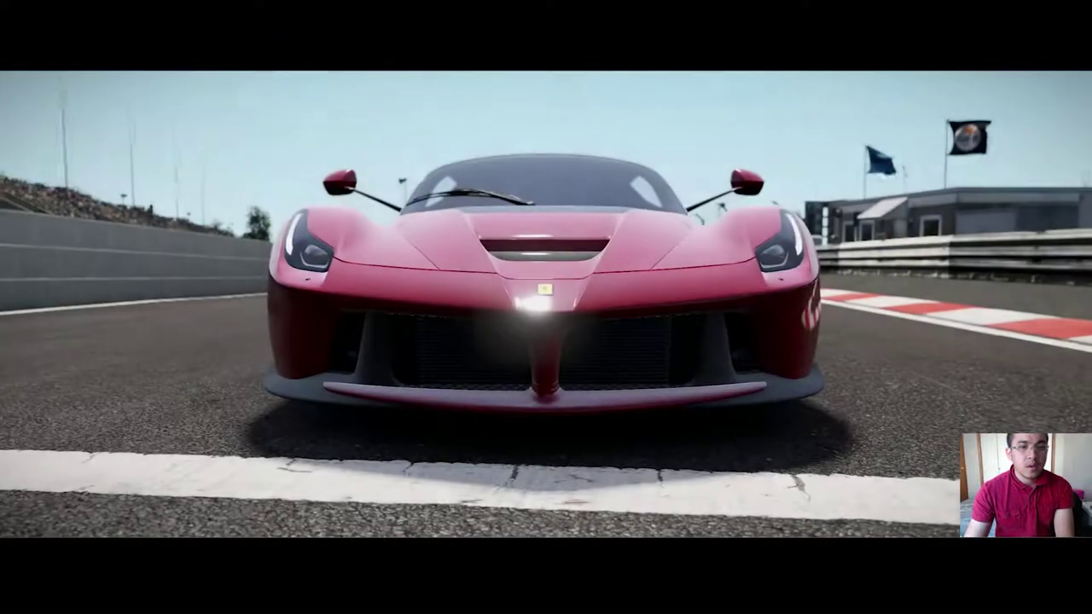